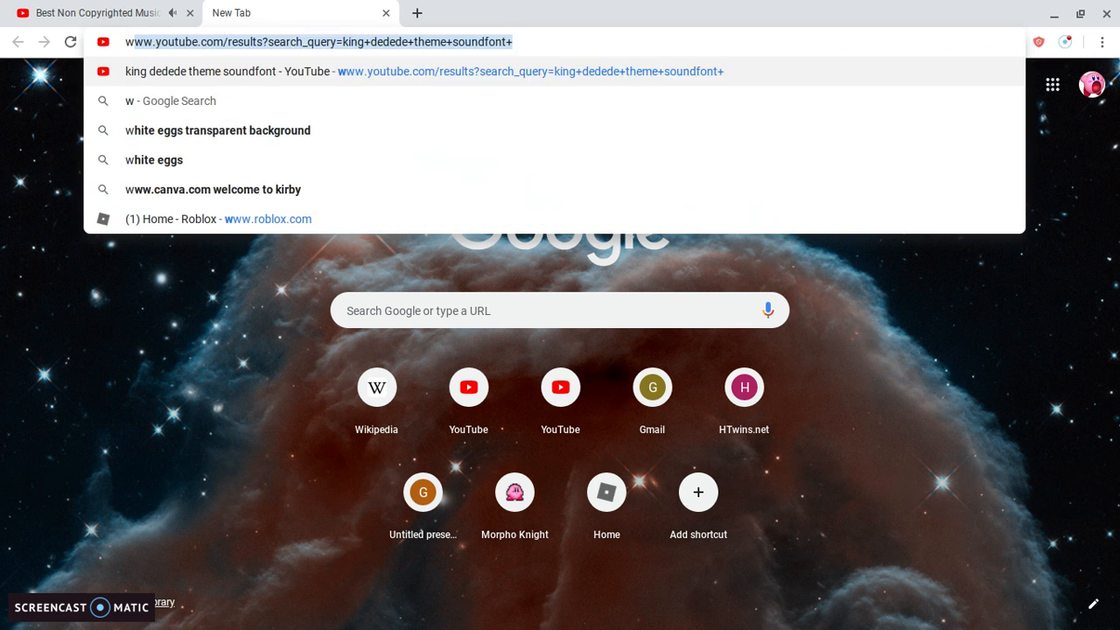
type("I'm g")
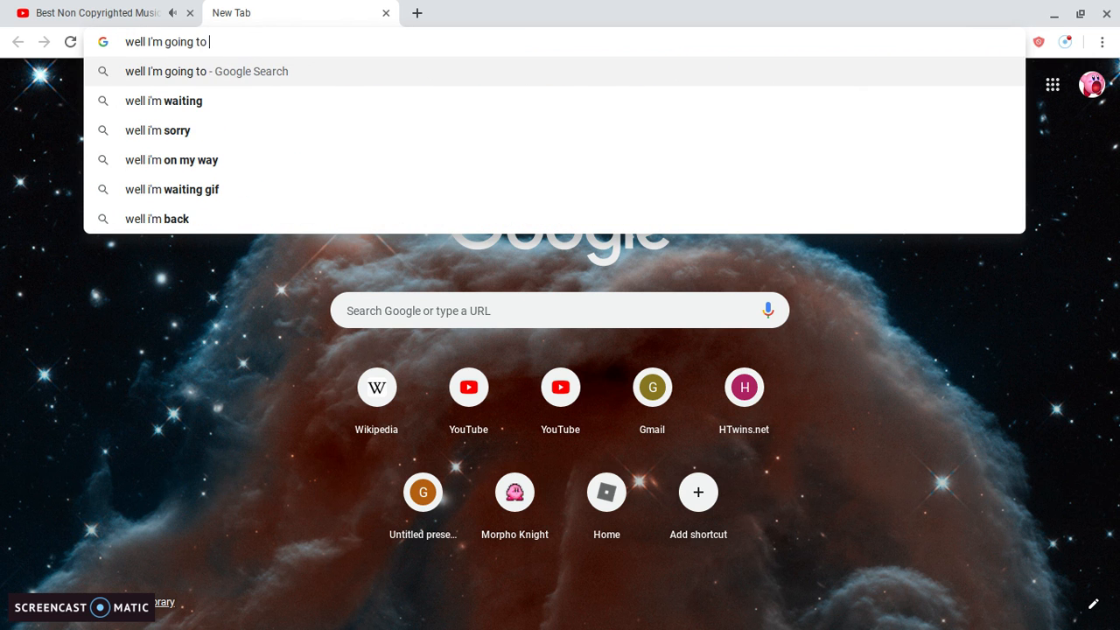
type("oing to show you")
key("BackSpace")
key("BackSpace")
key("BackSpace")
key("BackSpace")
key("BackSpace")
key("BackSpace")
key("BackSpace")
key("BackSpace")
key("BackSpace")
key("BackSpace")
key("BackSpace")
key("BackSpace")
key("BackSpace")
key("BackSpace")
key("BackSpace")
key("BackSpace")
key("BackSpace")
key("BackSpace")
key("BackSpace")
key("BackSpace")
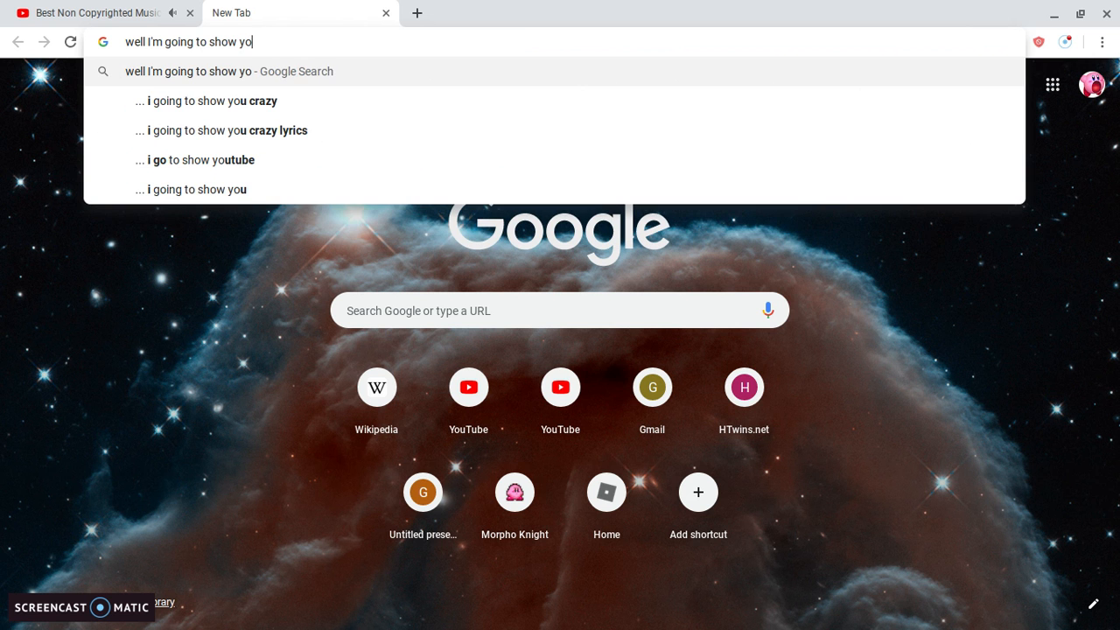
key("BackSpace")
key("BackSpace")
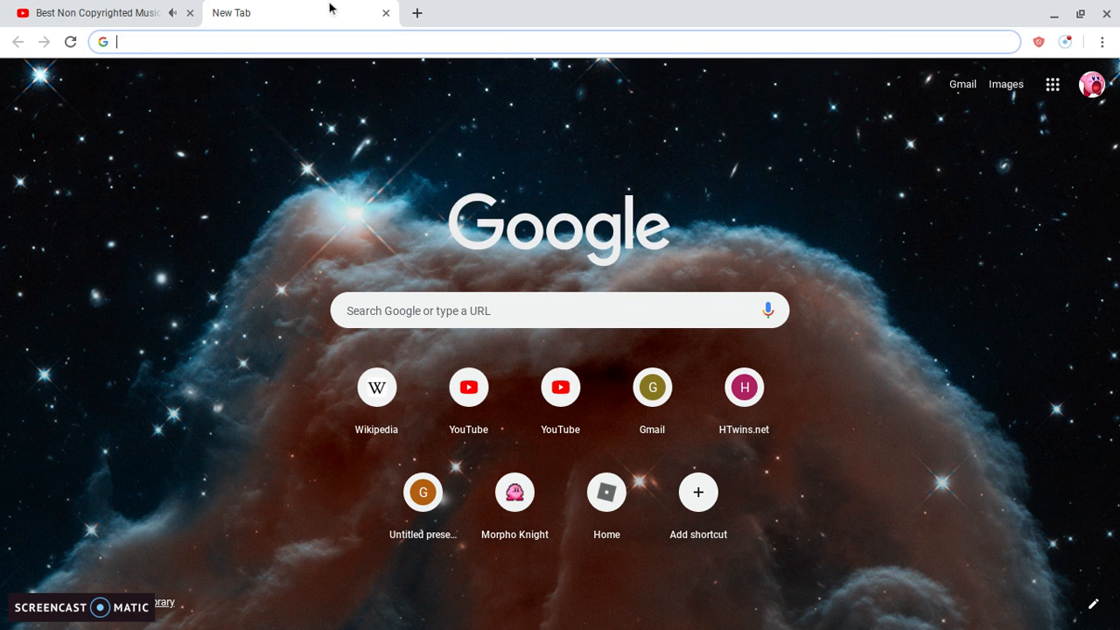
type("www.")
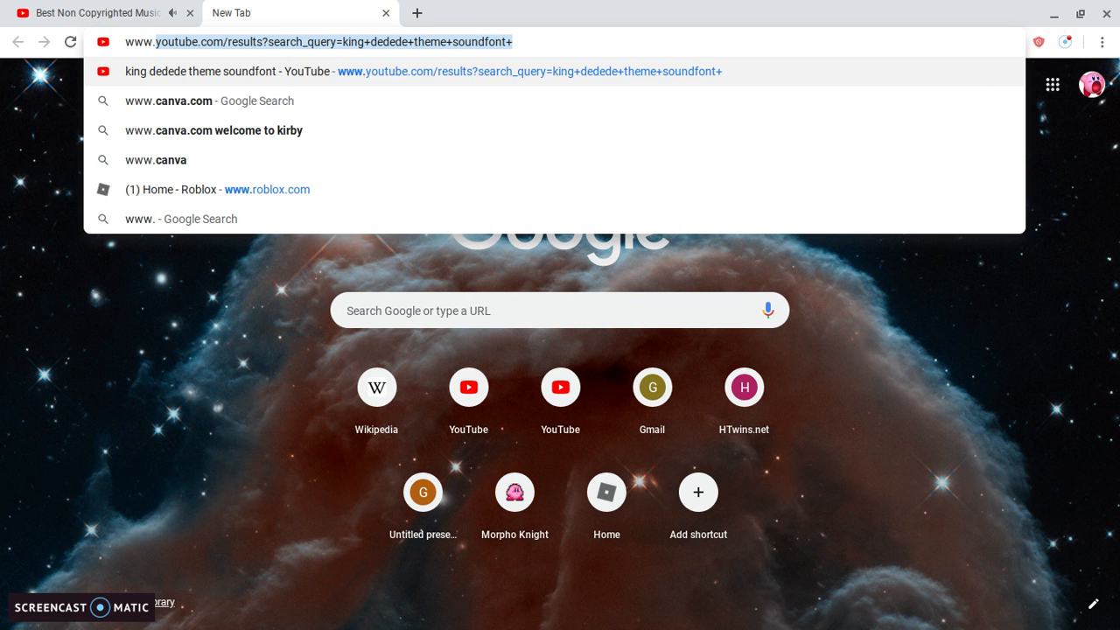
type("canva")
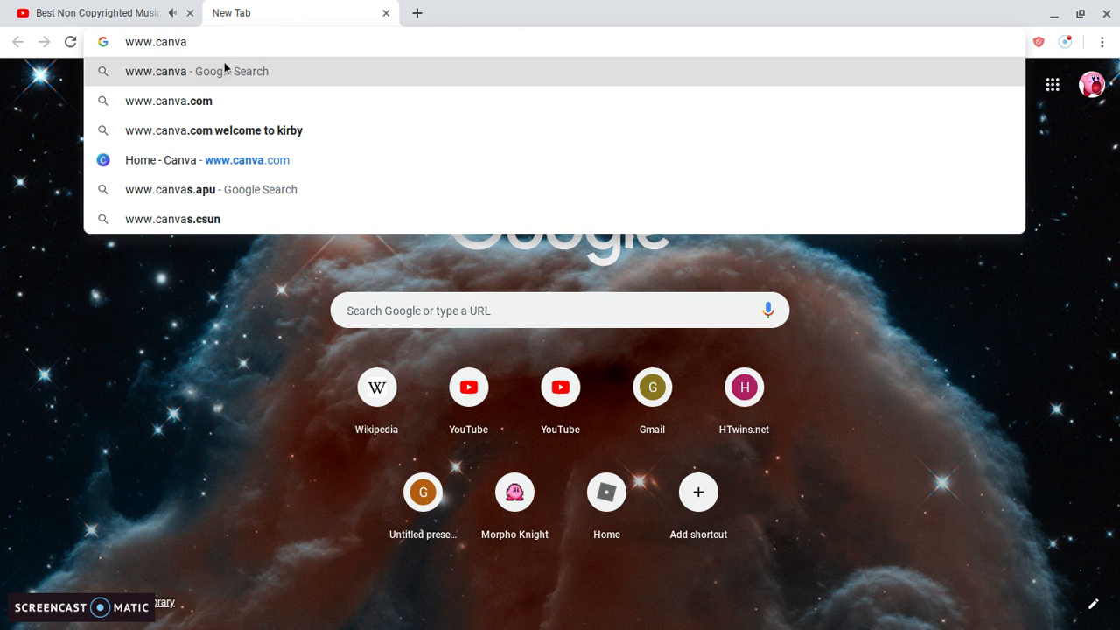
left_click(201, 168)
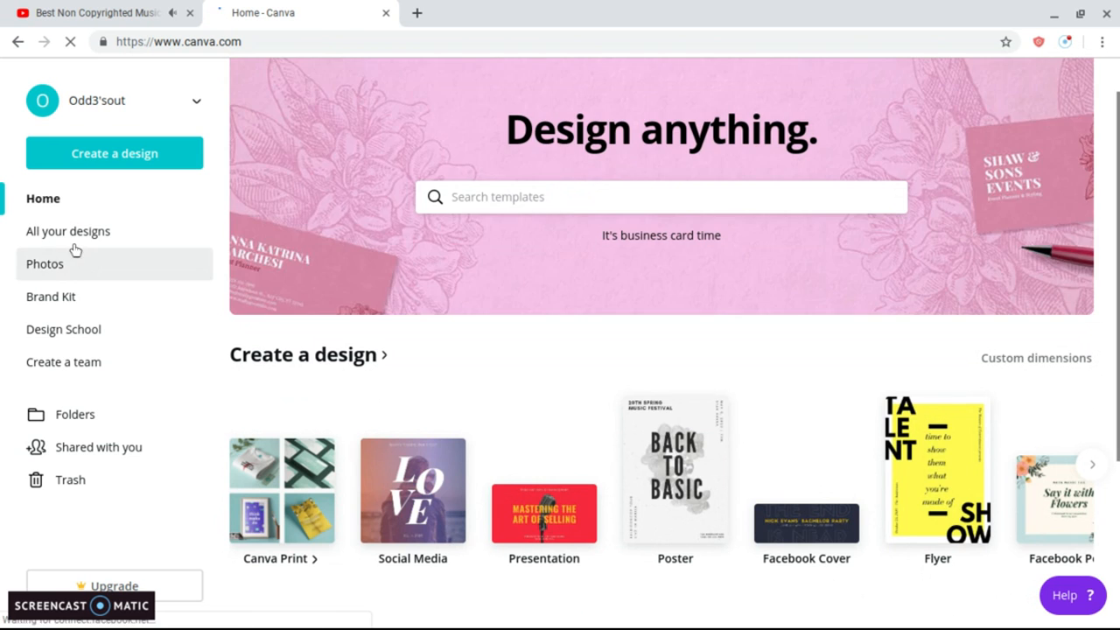
Open the 'Welcome to TheKirby!' design from All your designs in the editor.
left_click(72, 233)
left_click(413, 265)
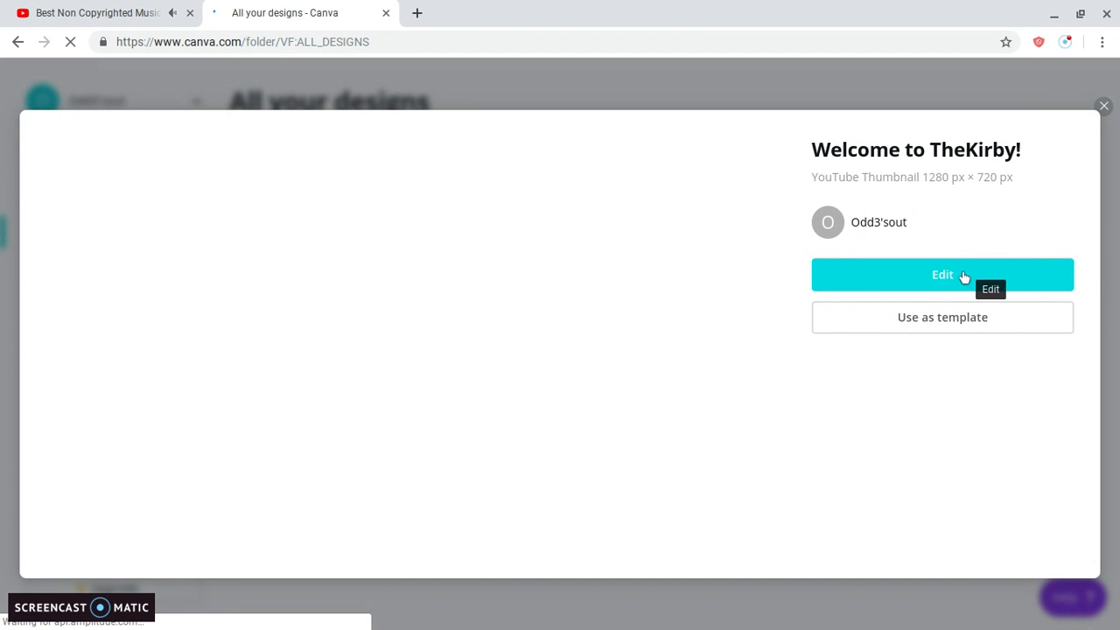
left_click(884, 286)
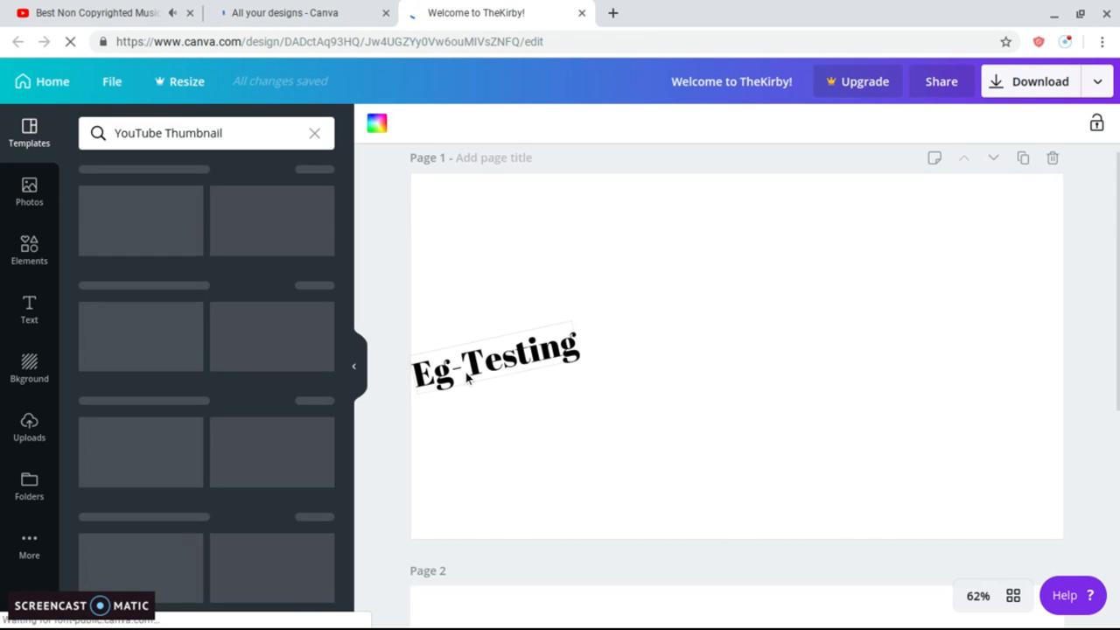
Delete the Eg-Testing text, the smiley face image and the Roblox character image from page 1.
left_click(523, 352)
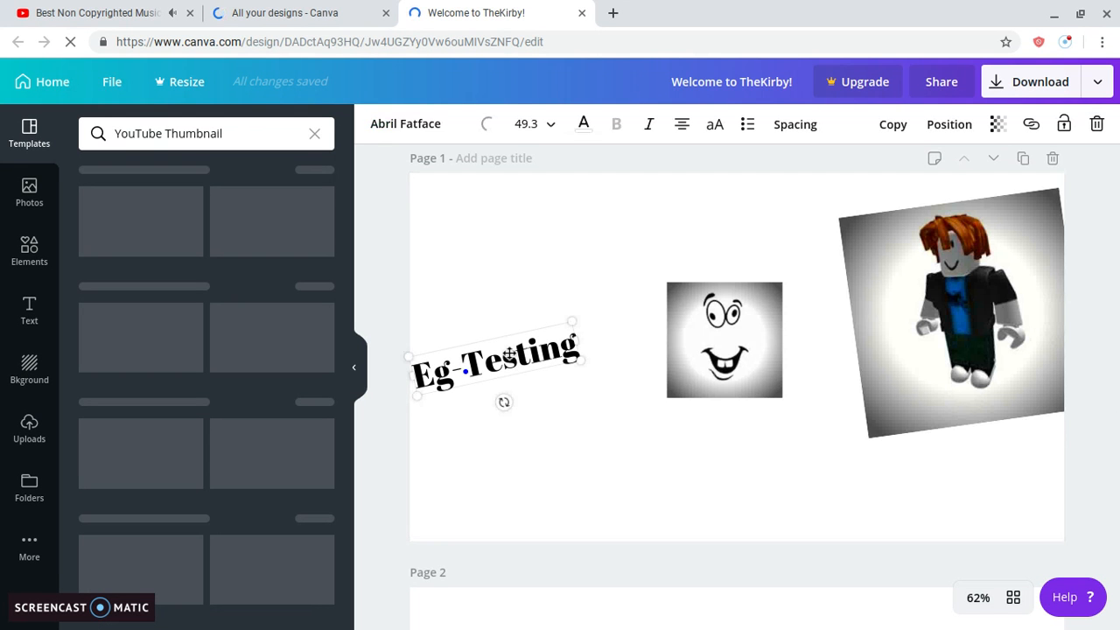
key("BackSpace")
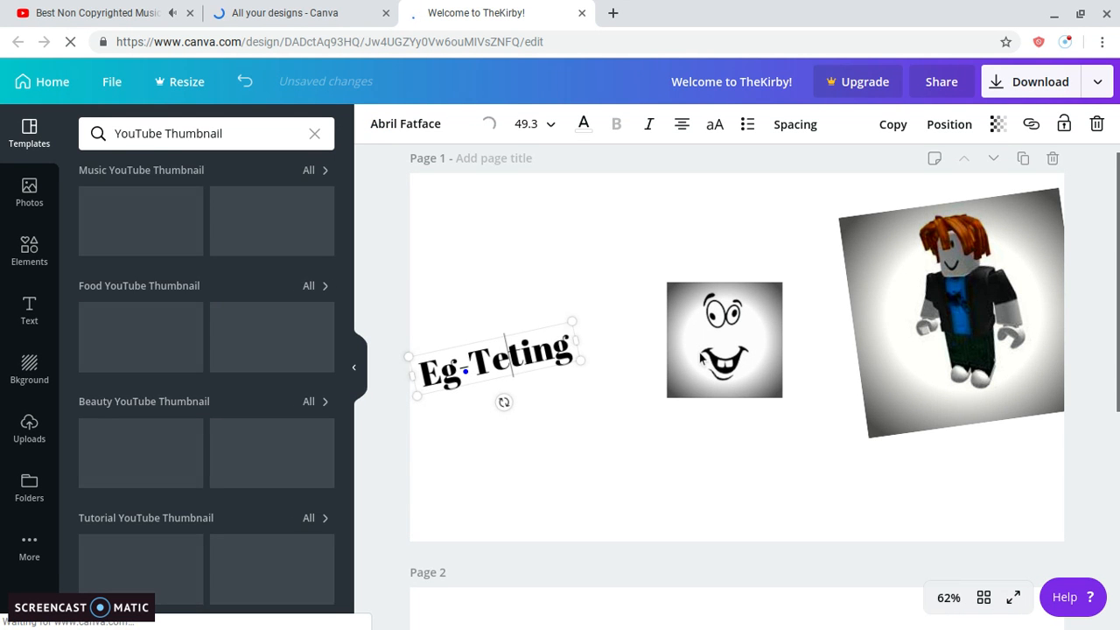
left_click(724, 339)
key("Delete")
left_click(897, 303)
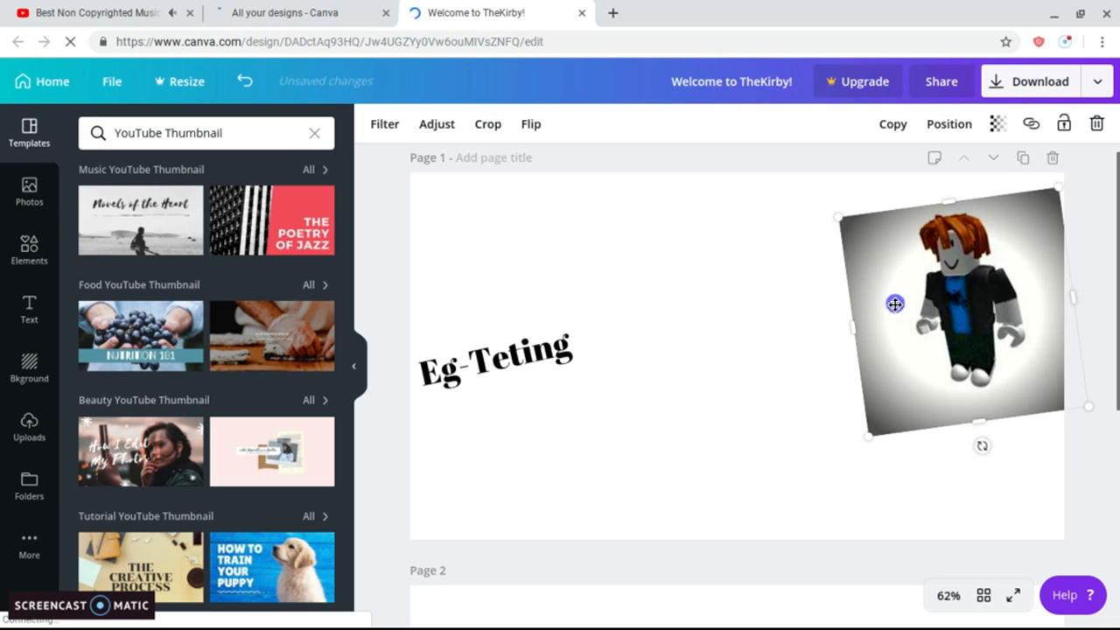
key("Delete")
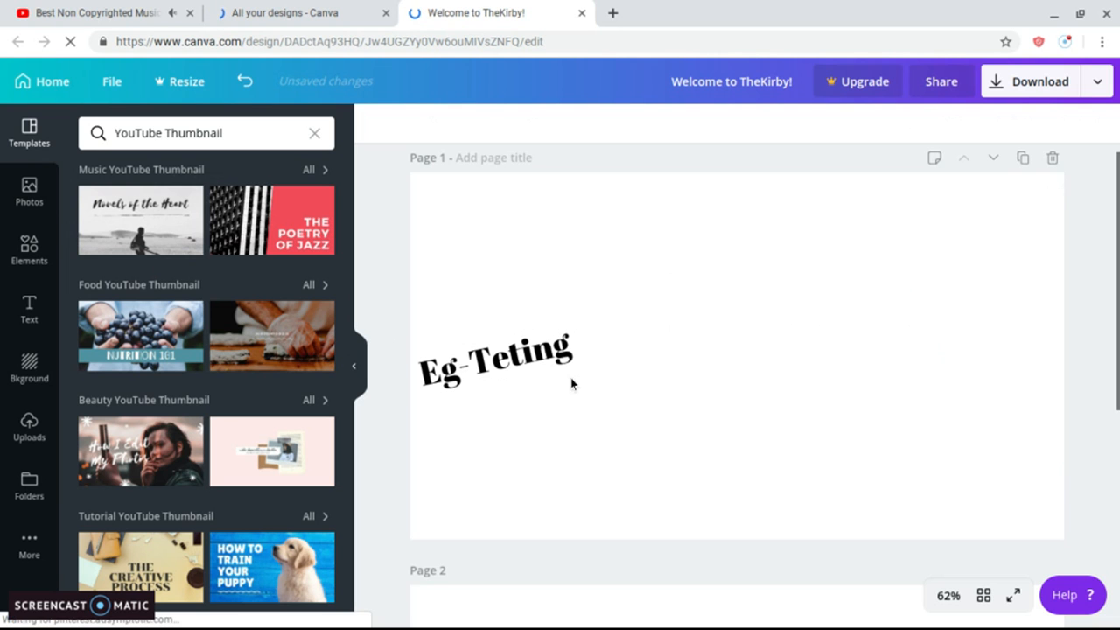
left_click(525, 346)
key("Delete")
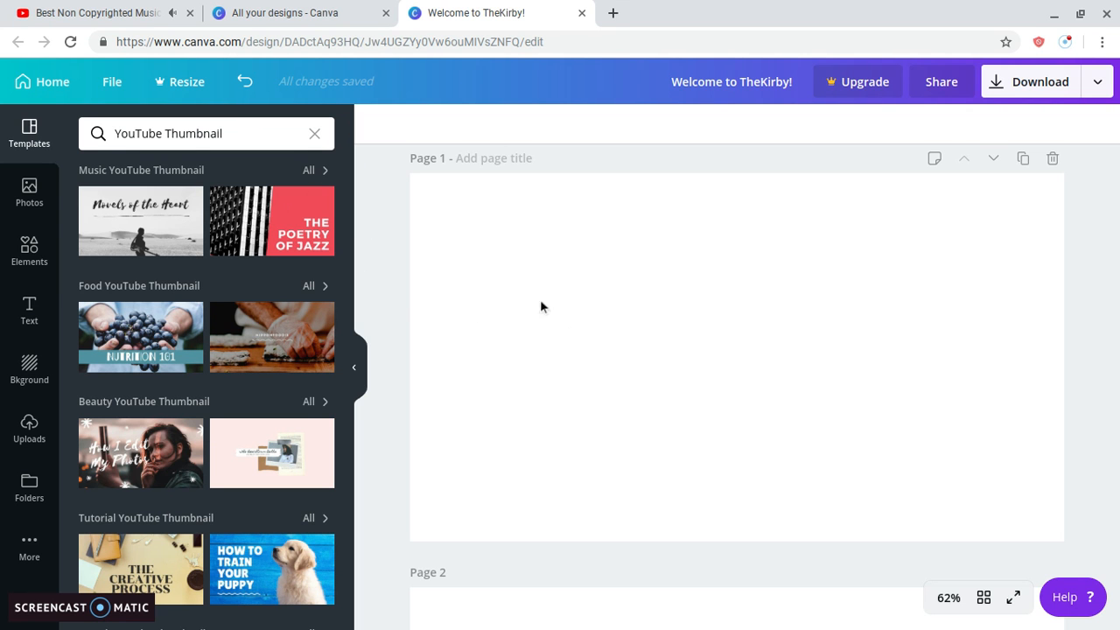
Add a heading text box to page 1.
left_click(18, 448)
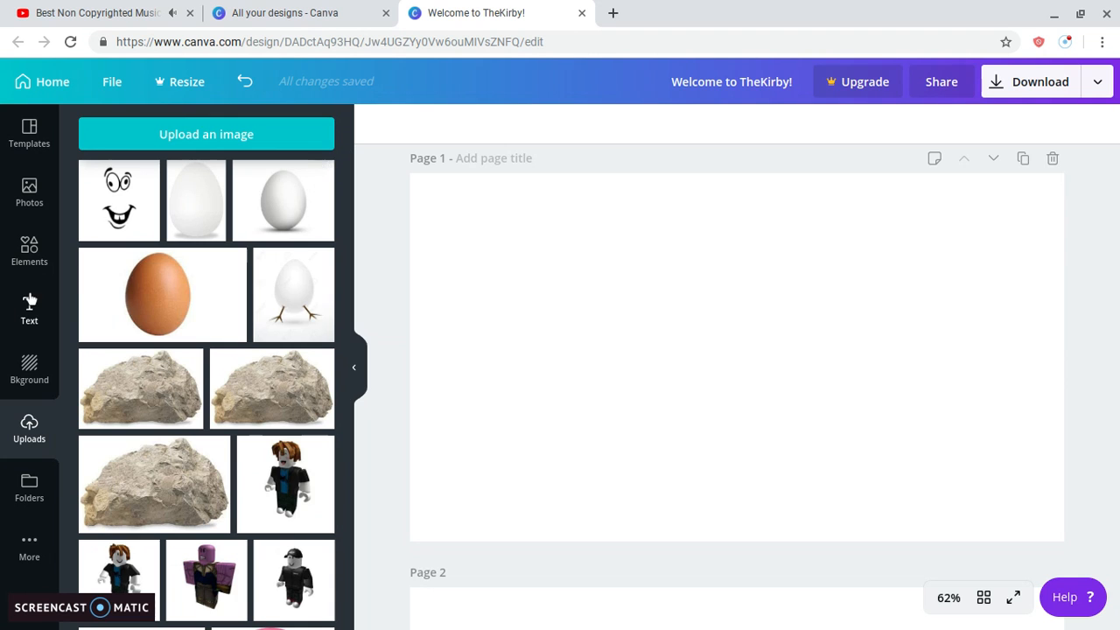
left_click(56, 322)
left_click(153, 194)
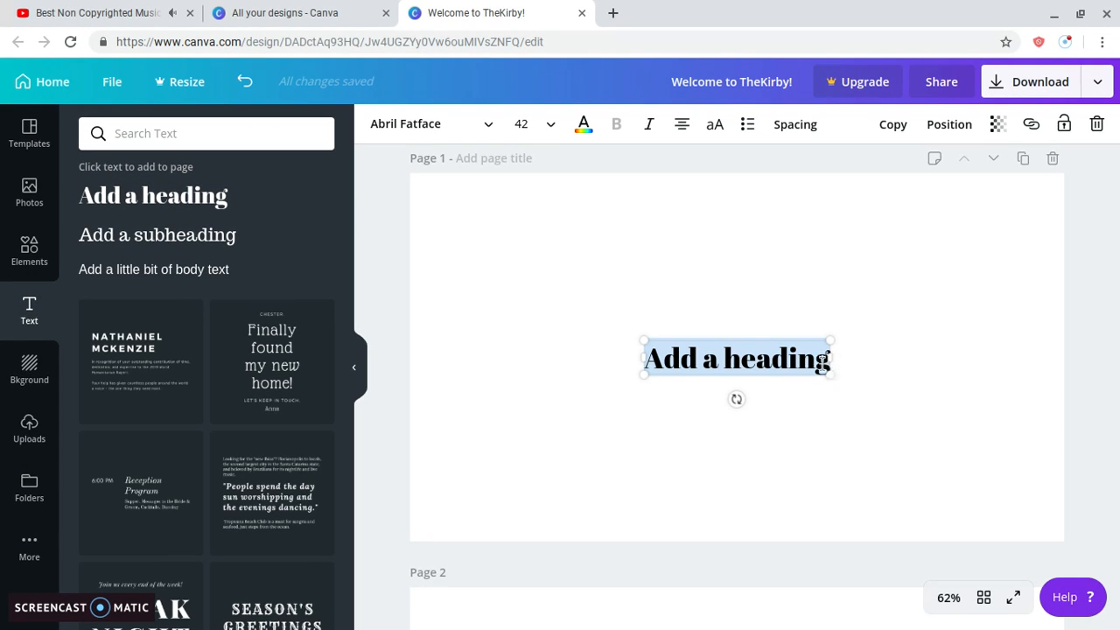
Change the heading to 'How do I make my thumbnails!' and enlarge it to 52.2.
left_click(822, 361)
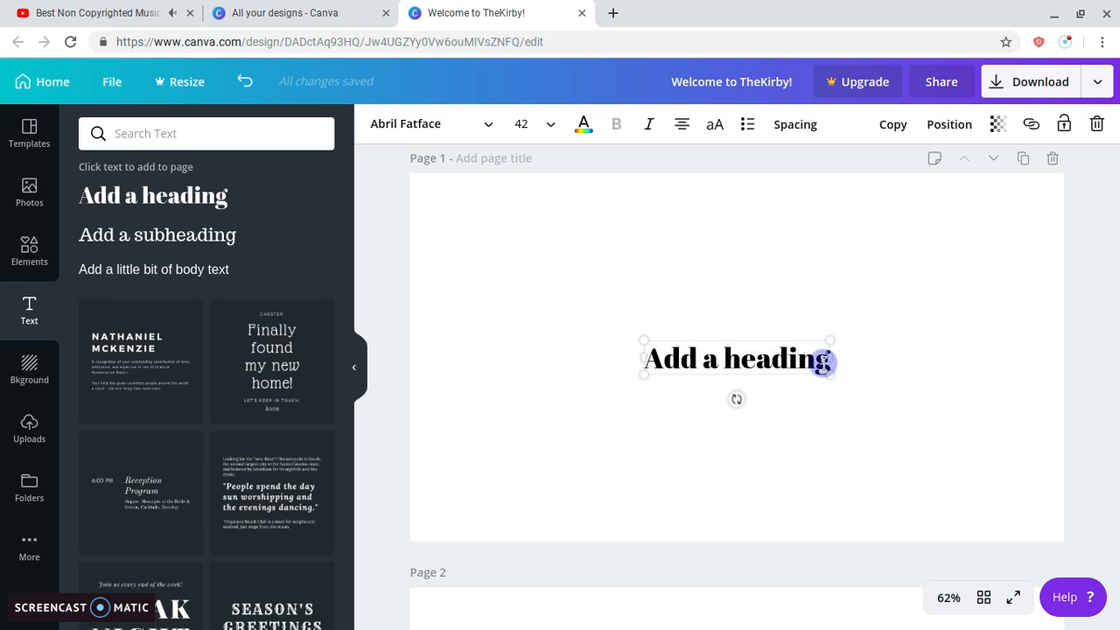
key("BackSpace")
key("BackSpace")
key("BackSpace")
key("BackSpace")
key("BackSpace")
key("BackSpace")
key("BackSpace")
key("BackSpace")
key("BackSpace")
key("BackSpace")
key("BackSpace")
key("BackSpace")
key("BackSpace")
type("H")
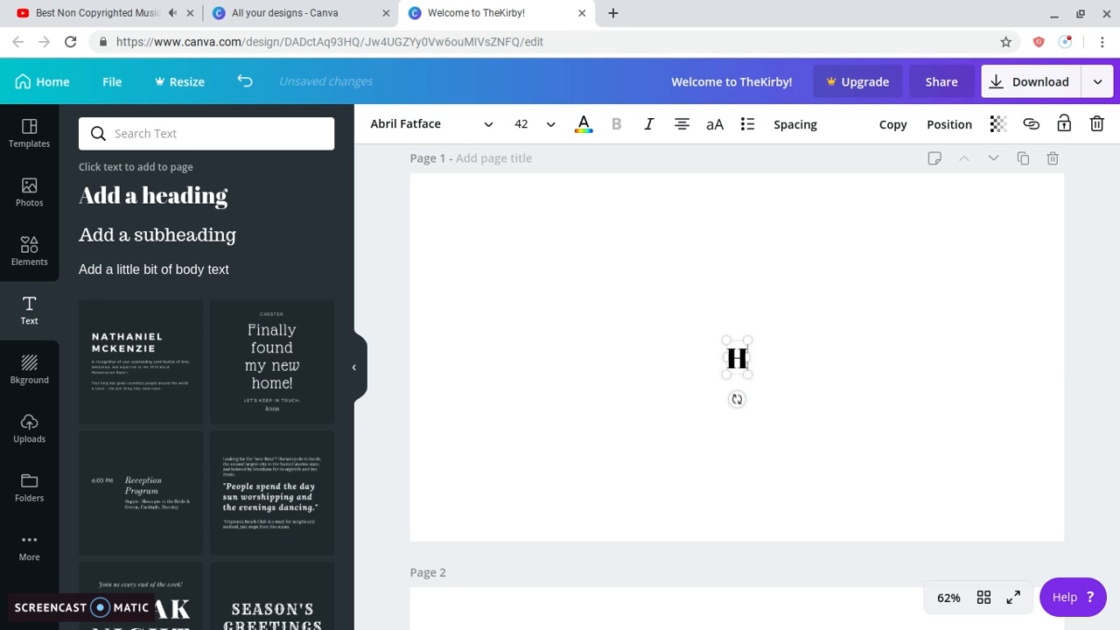
type("ow do")
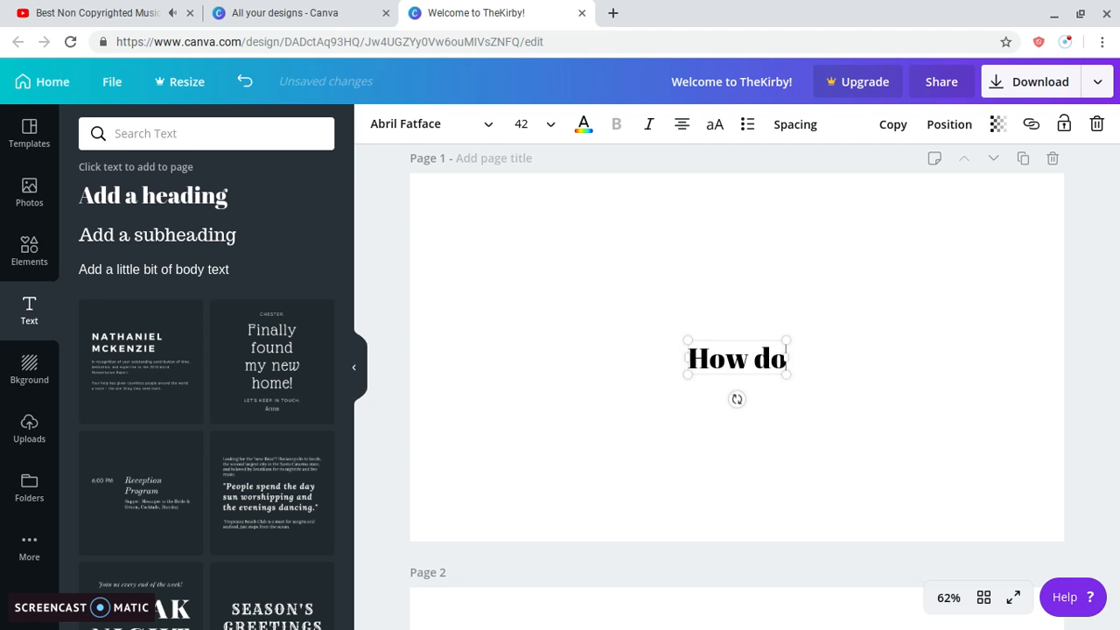
type(" I make")
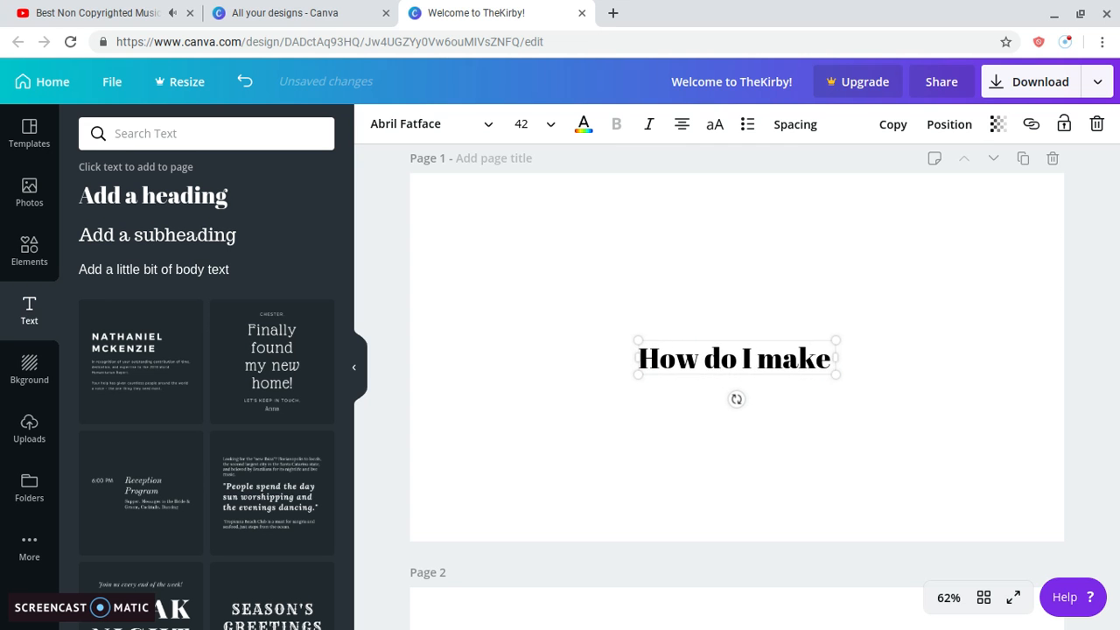
type(" my")
key("BackSpace")
key("BackSpace")
type("my")
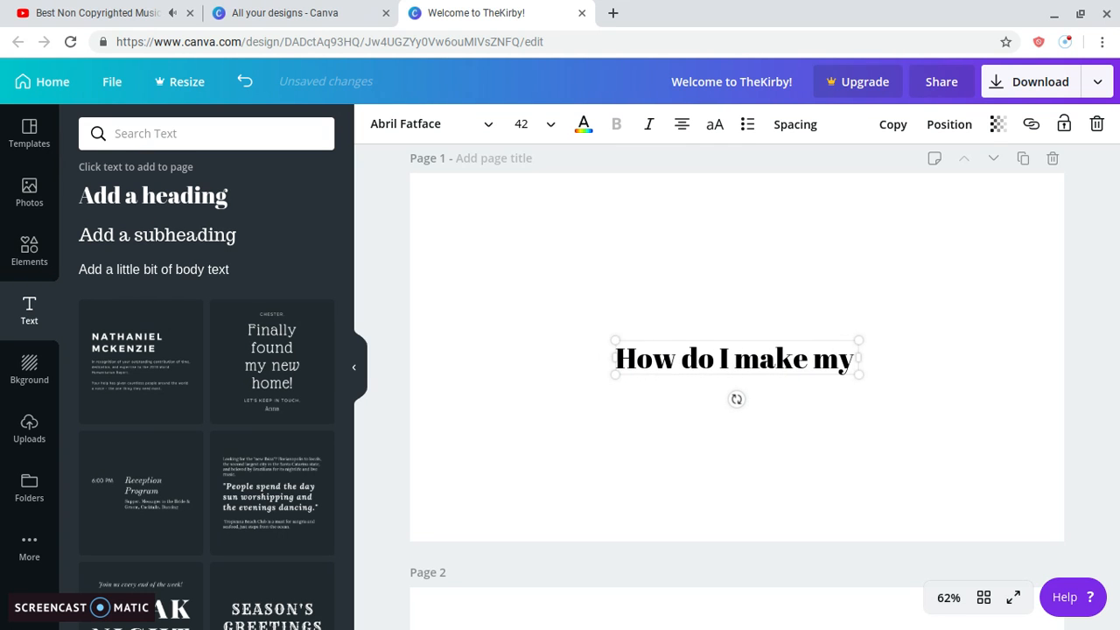
type(" thumbnai")
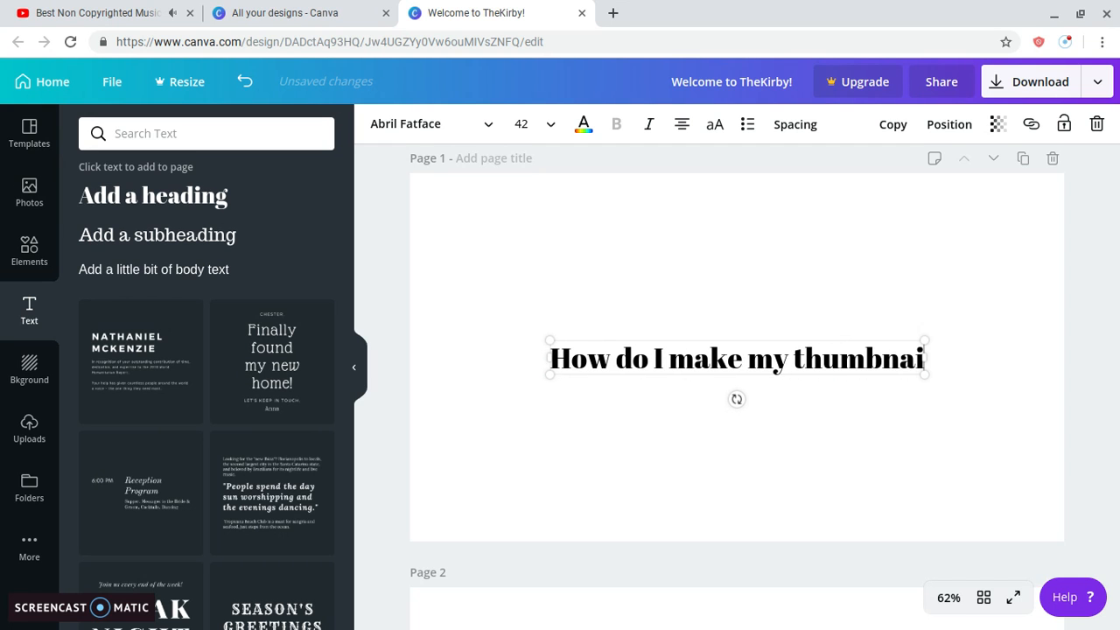
type("ls!")
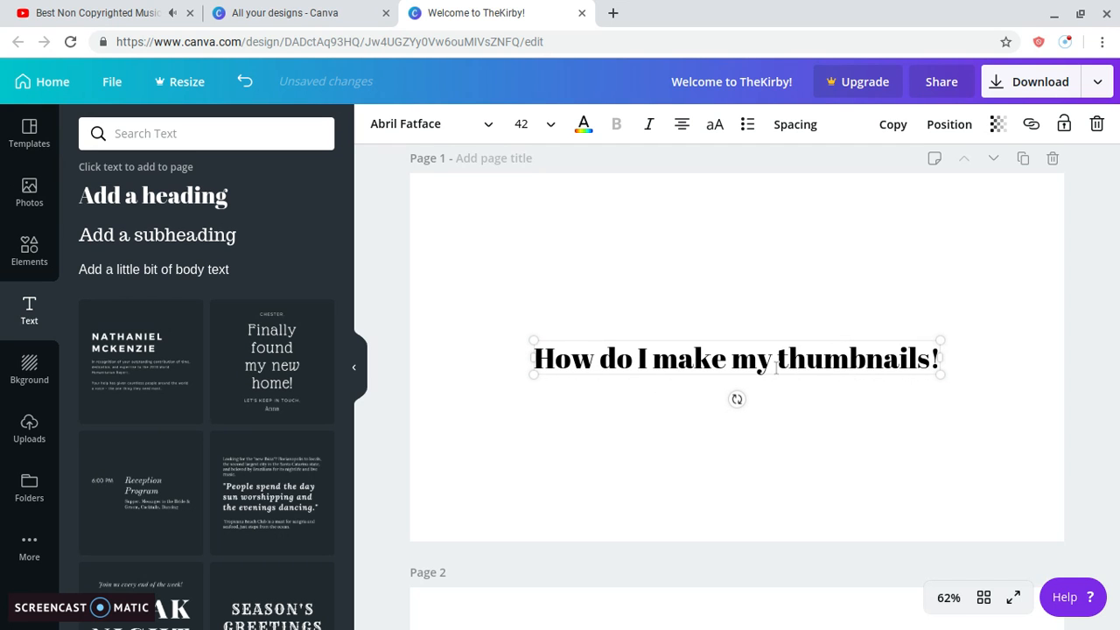
left_click_drag(530, 337, 435, 278)
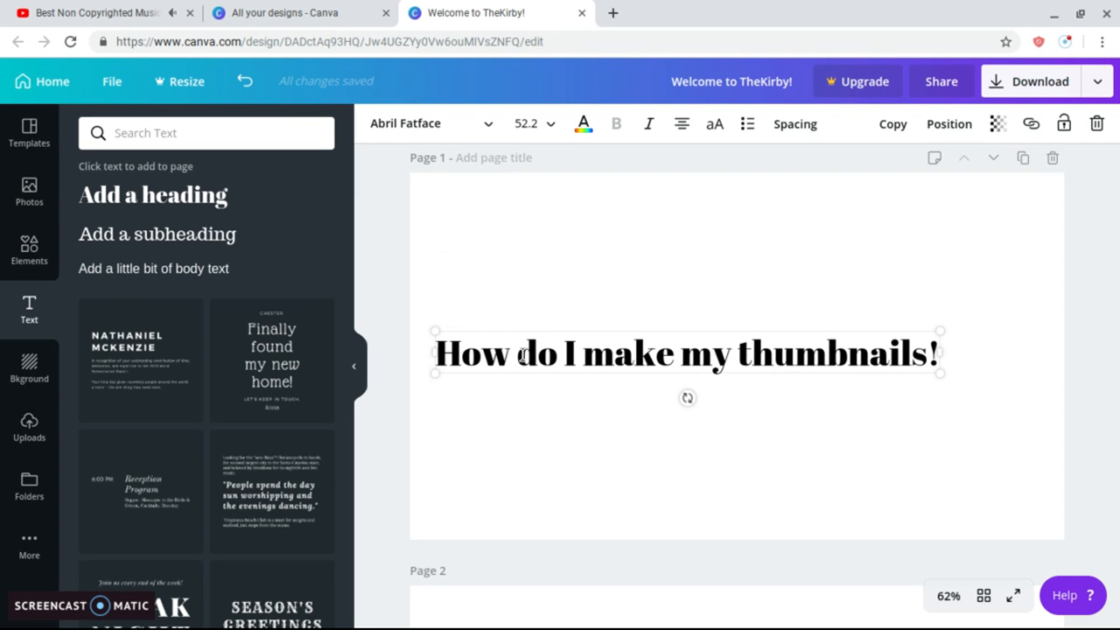
Centre the heading and place the brown-haired Roblox figure from Uploads on the page.
left_click(394, 321)
left_click_drag(458, 333, 569, 353)
left_click(35, 252)
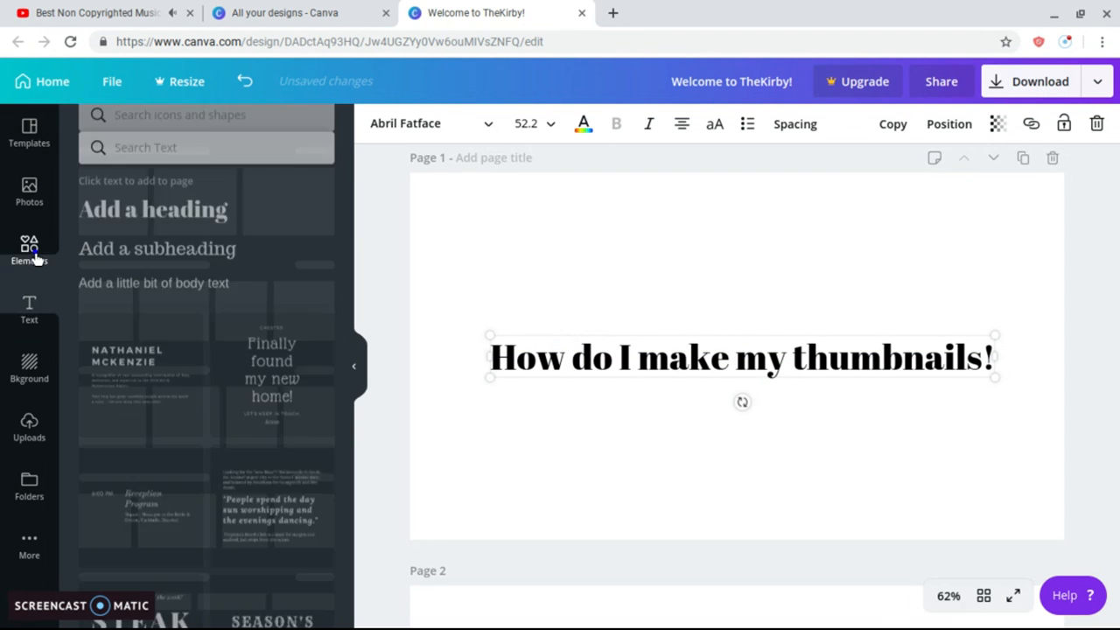
left_click(29, 372)
left_click(26, 433)
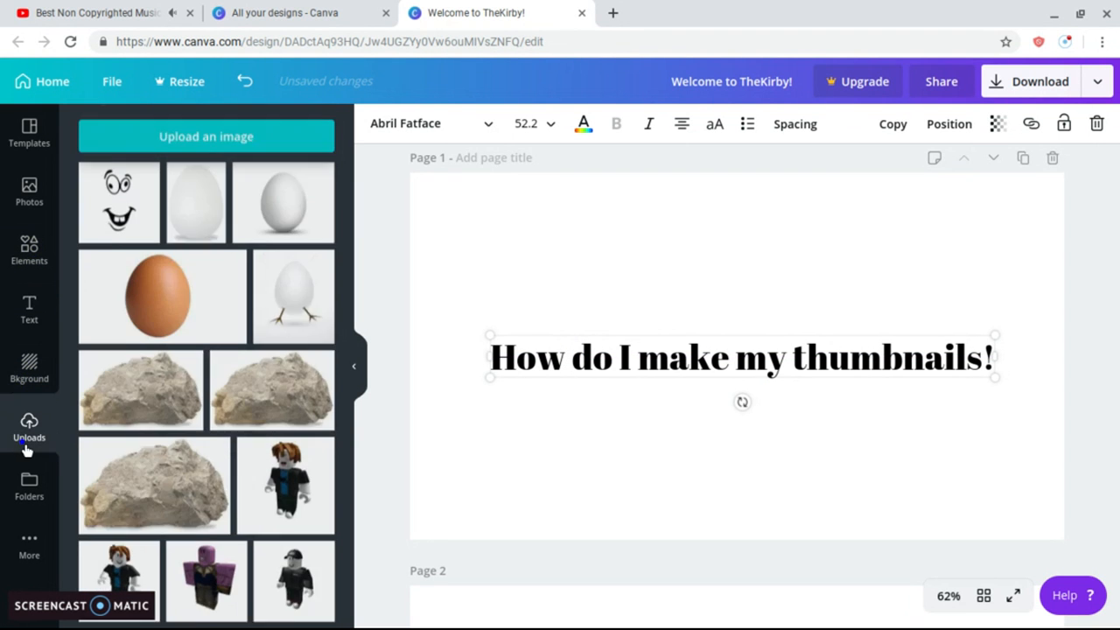
scroll(261, 417, "down", 2)
left_click(267, 413)
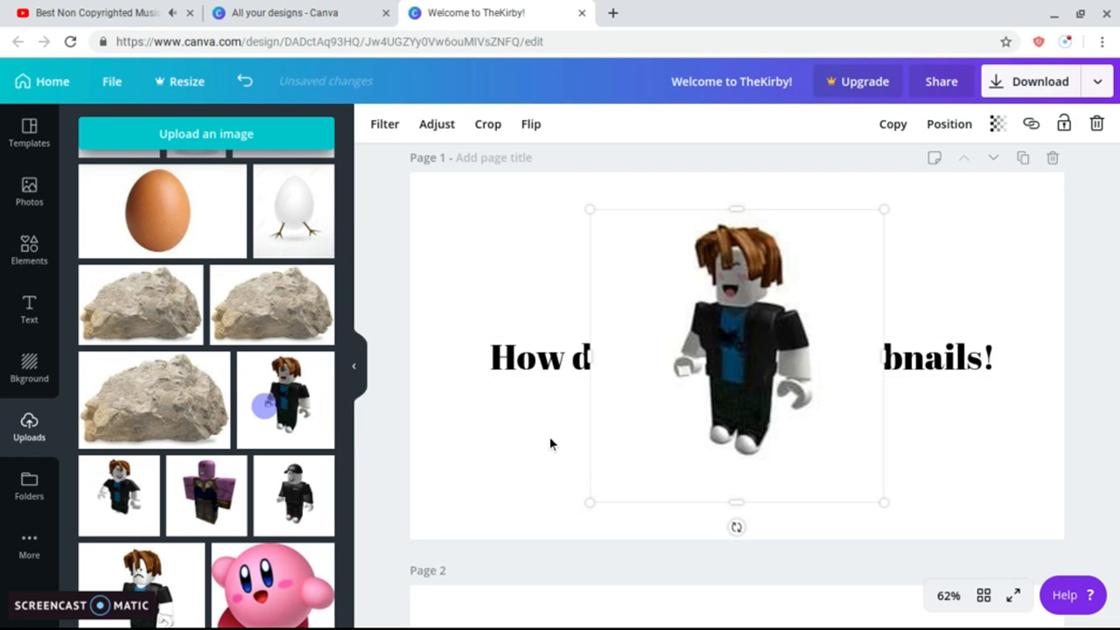
left_click_drag(718, 266, 706, 322)
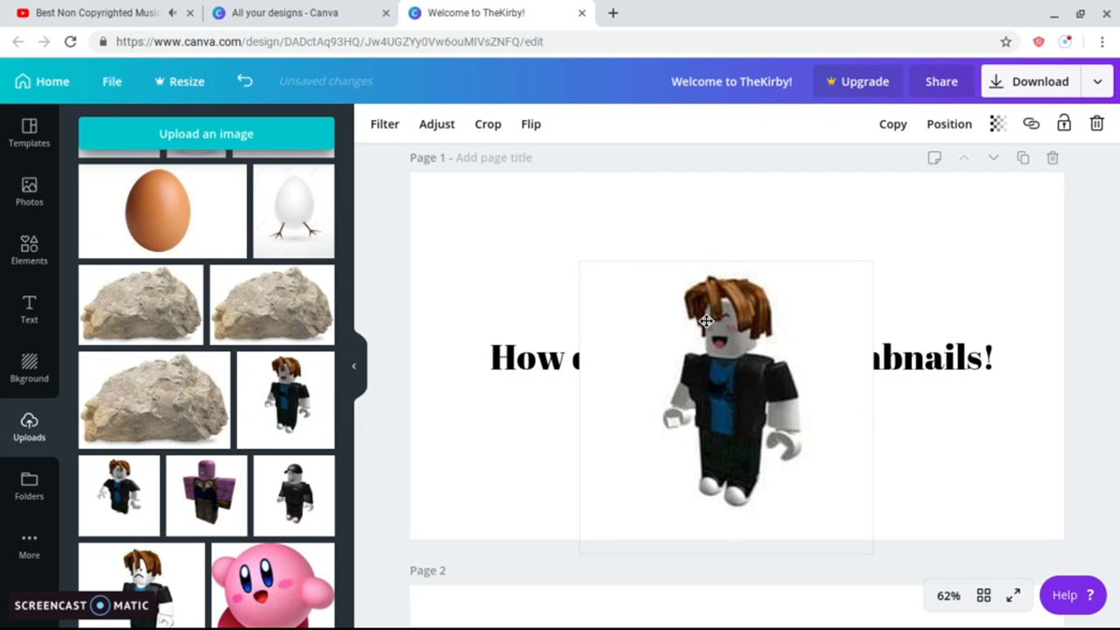
Crop the empty space from the figure's left, bottom-right and top.
left_click(479, 123)
left_click_drag(577, 261, 657, 264)
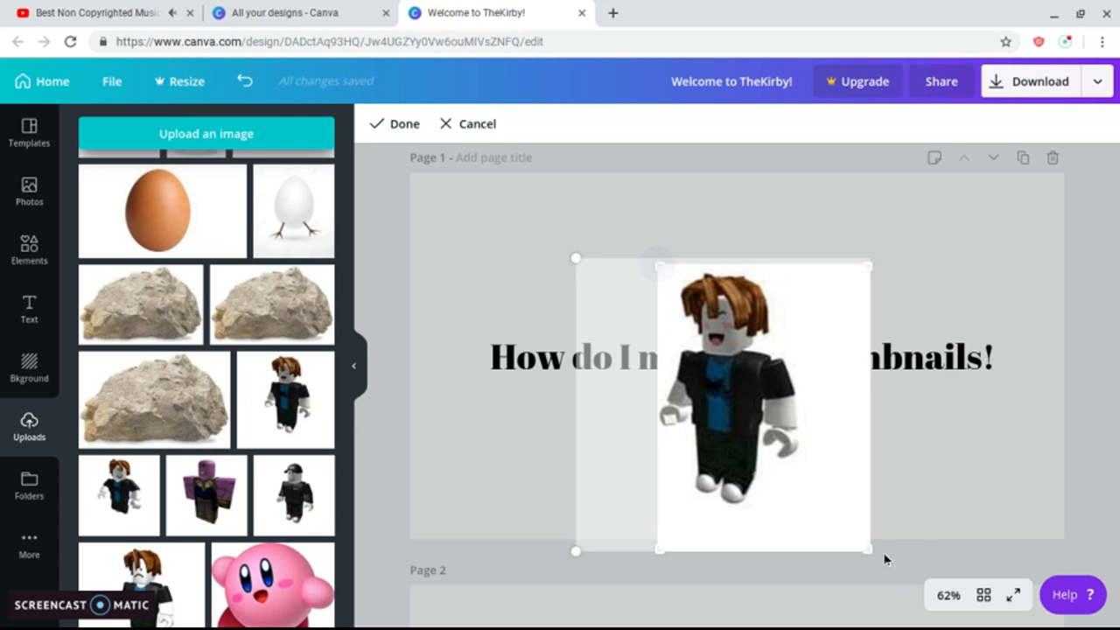
left_click_drag(872, 548, 798, 499)
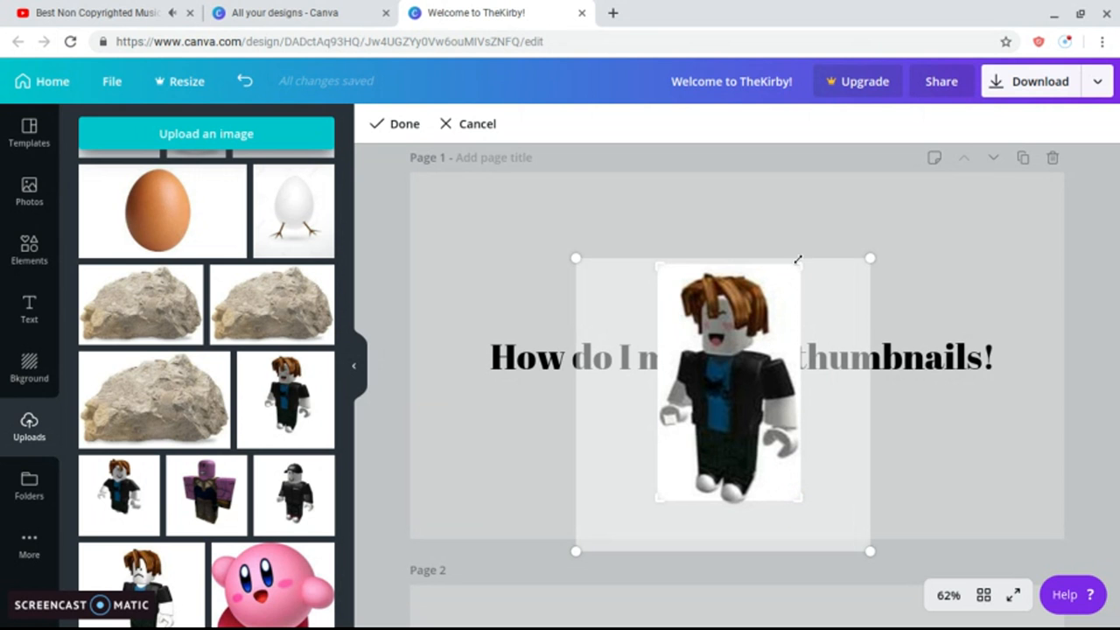
left_click_drag(798, 261, 798, 269)
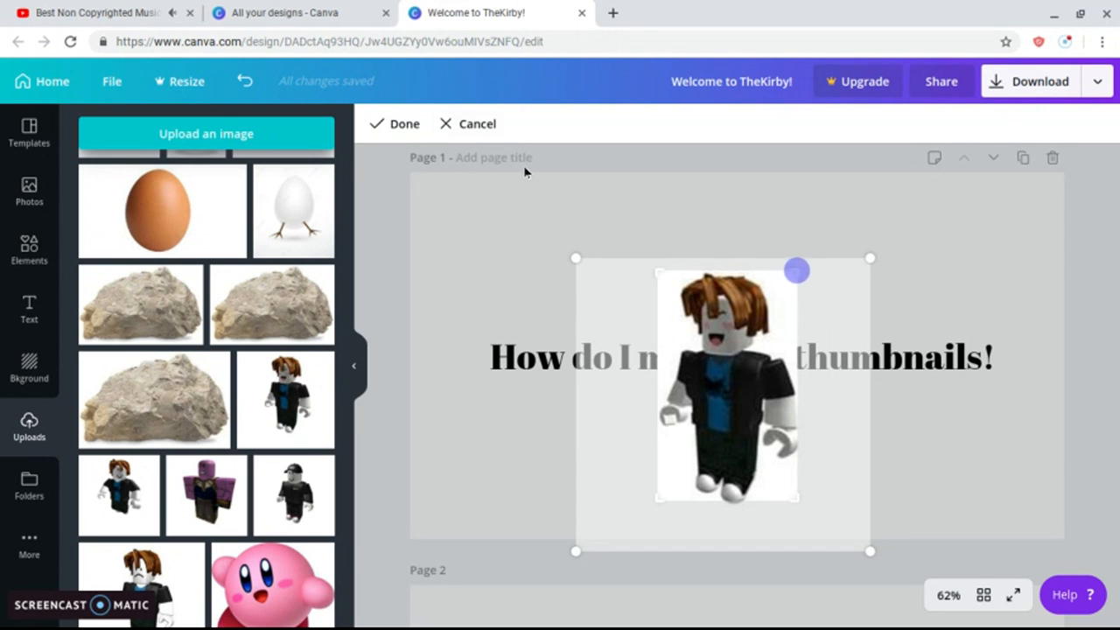
left_click(417, 128)
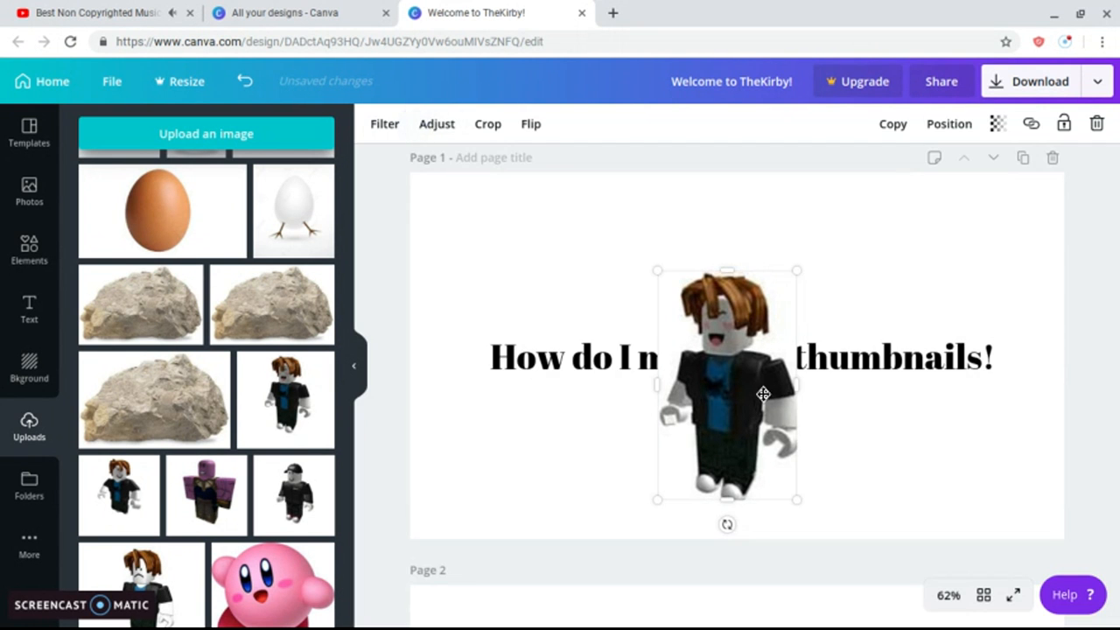
Move the figure to the right and shrink the heading to 46.7 at the top.
left_click_drag(763, 393, 983, 396)
left_click_drag(740, 364, 663, 318)
left_click_drag(407, 294, 458, 315)
left_click_drag(622, 328, 641, 252)
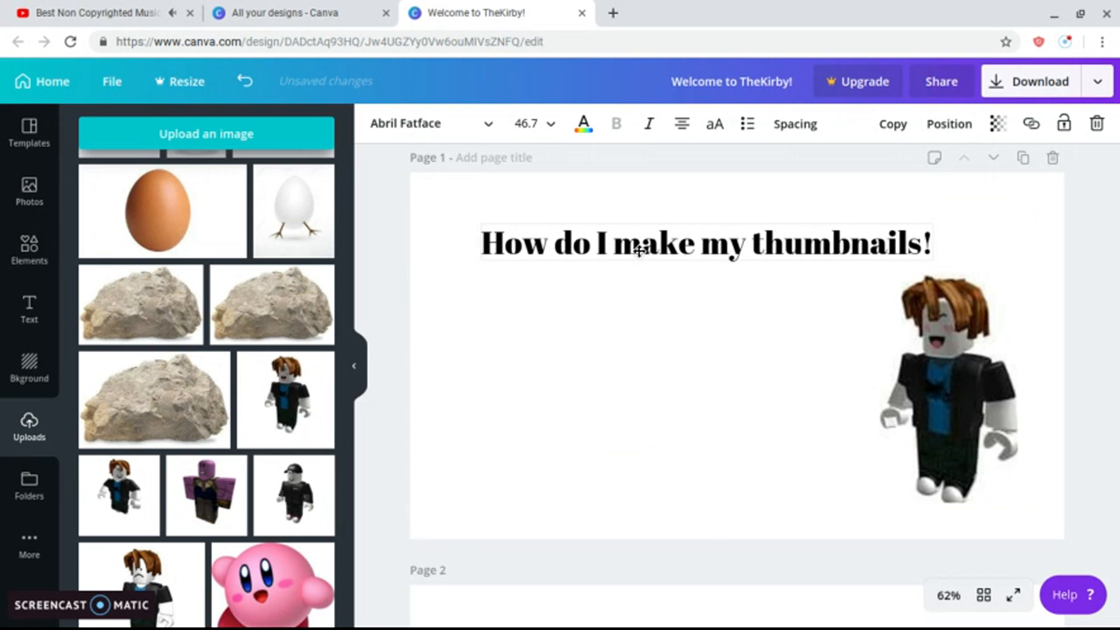
Shift the brown-haired figure slightly left and add the capped Roblox figure from Uploads.
left_click(946, 391)
left_click_drag(946, 391, 907, 391)
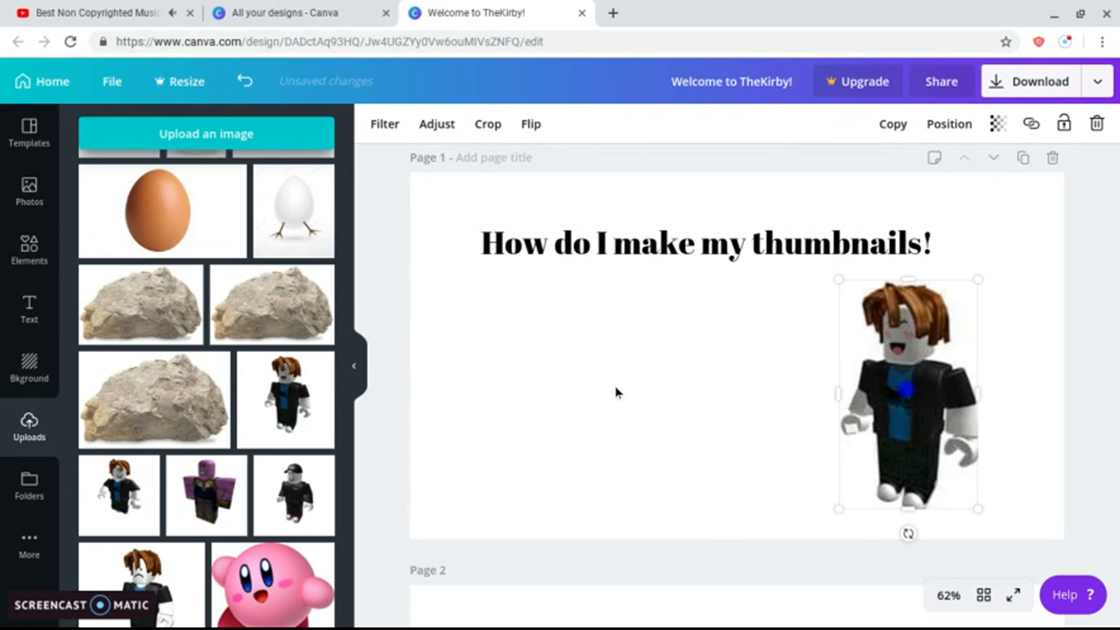
left_click(382, 387)
scroll(201, 462, "down", 3)
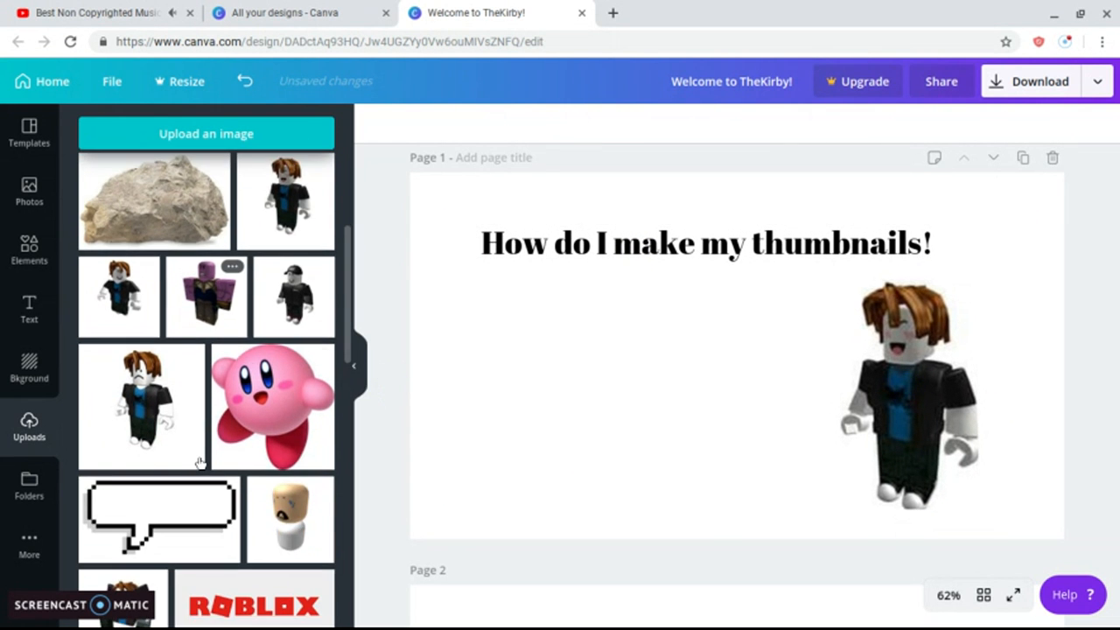
scroll(278, 307, "down", 2)
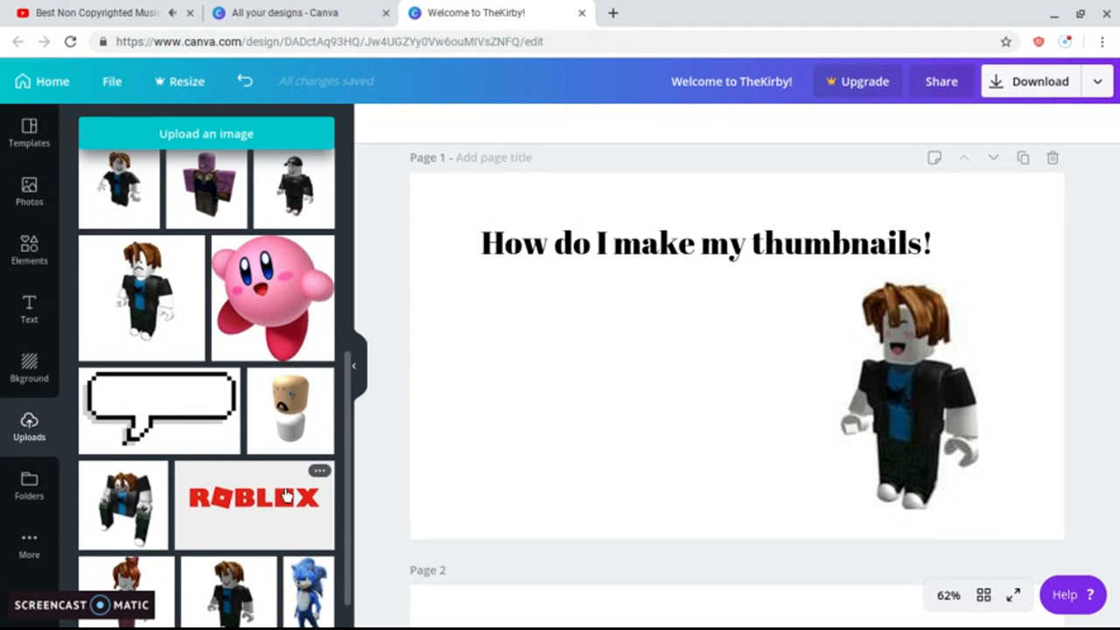
scroll(278, 475, "up", 5)
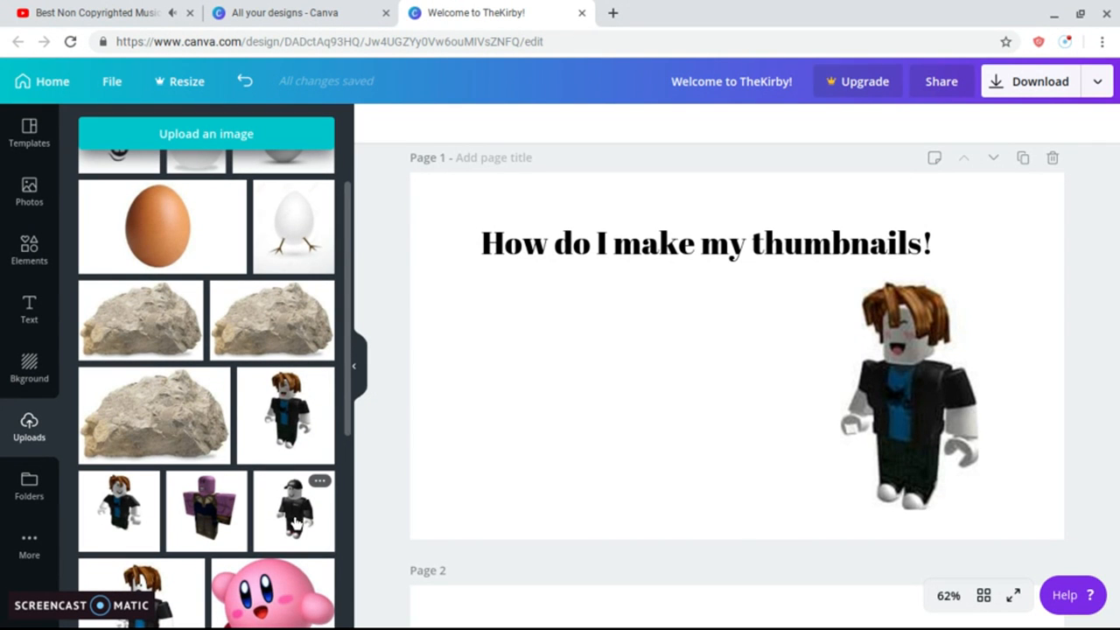
left_click(289, 510)
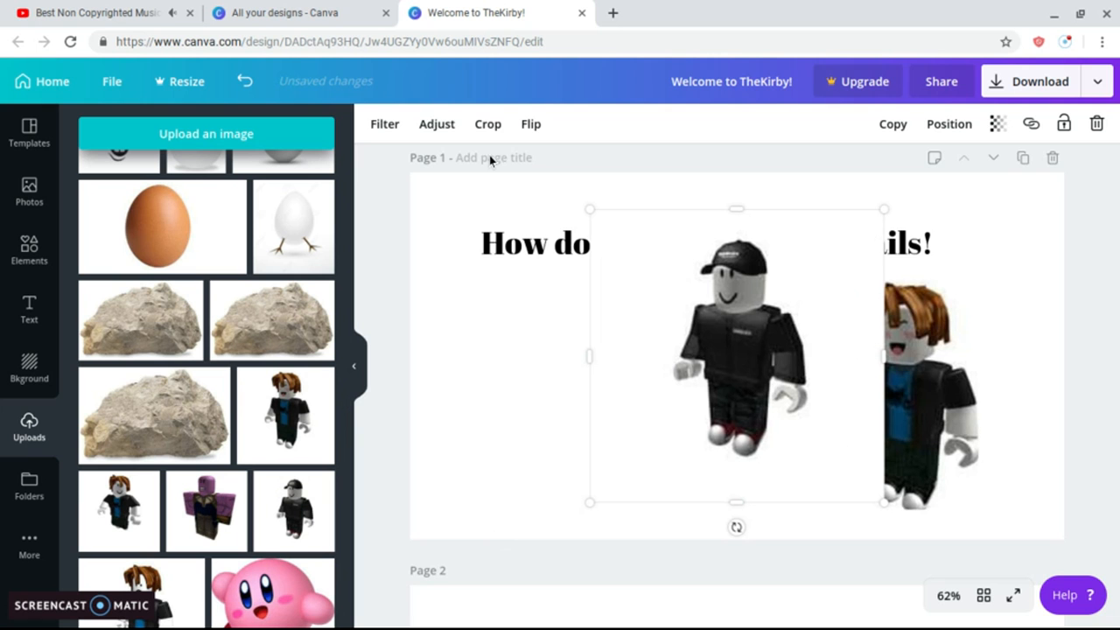
Crop the capped figure tightly, trimming empty space on the left, bottom-right and top.
left_click(488, 123)
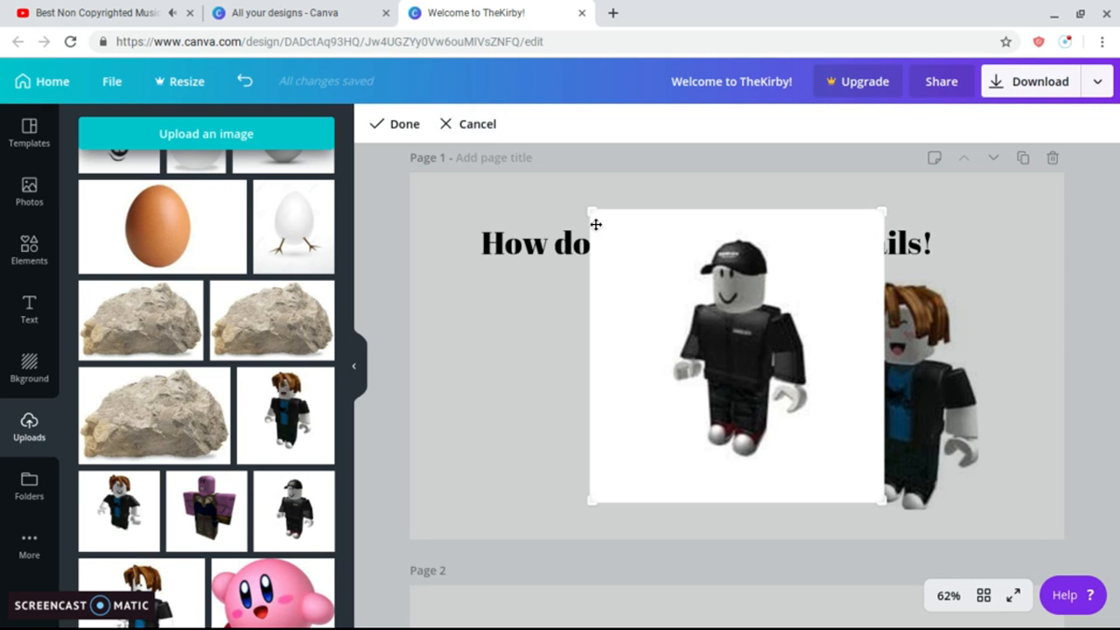
left_click_drag(596, 214, 669, 217)
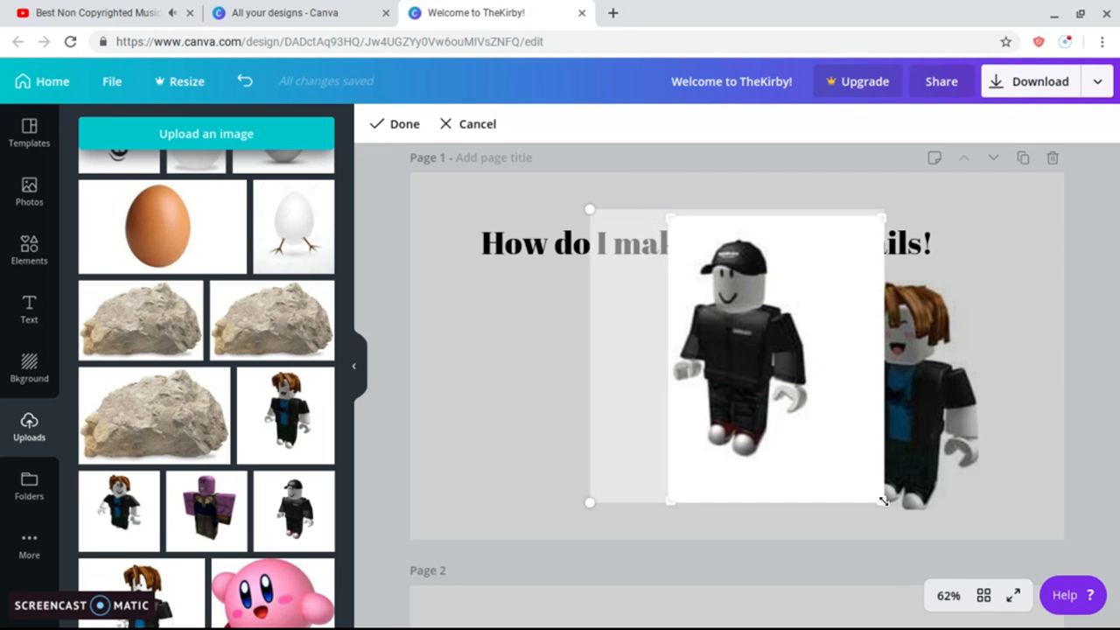
left_click_drag(883, 501, 810, 453)
left_click_drag(805, 220, 801, 236)
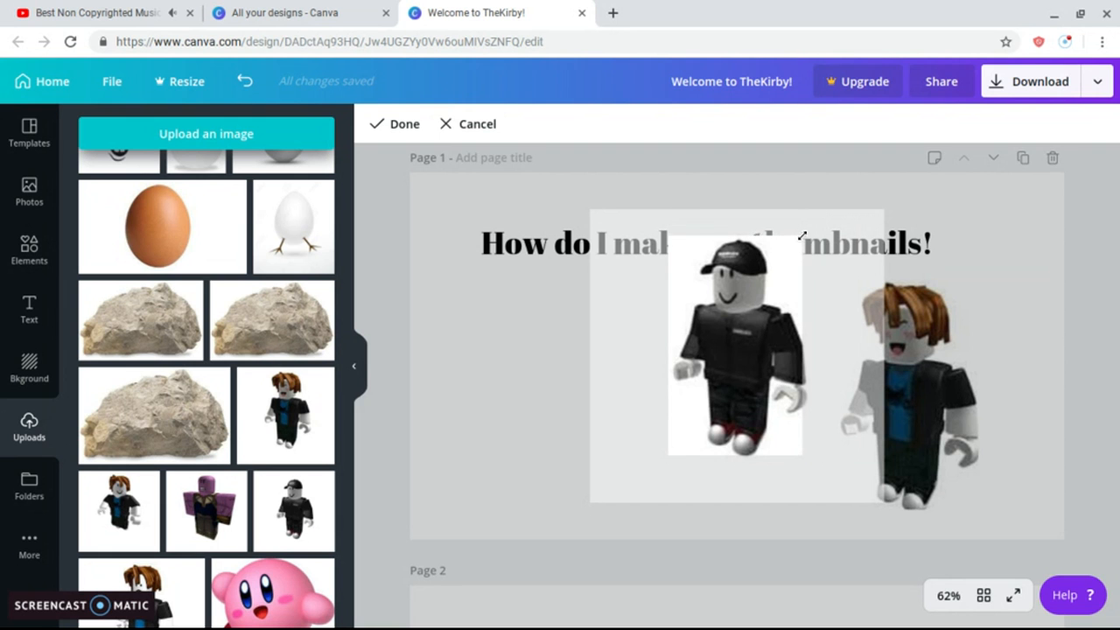
left_click(401, 124)
left_click(540, 123)
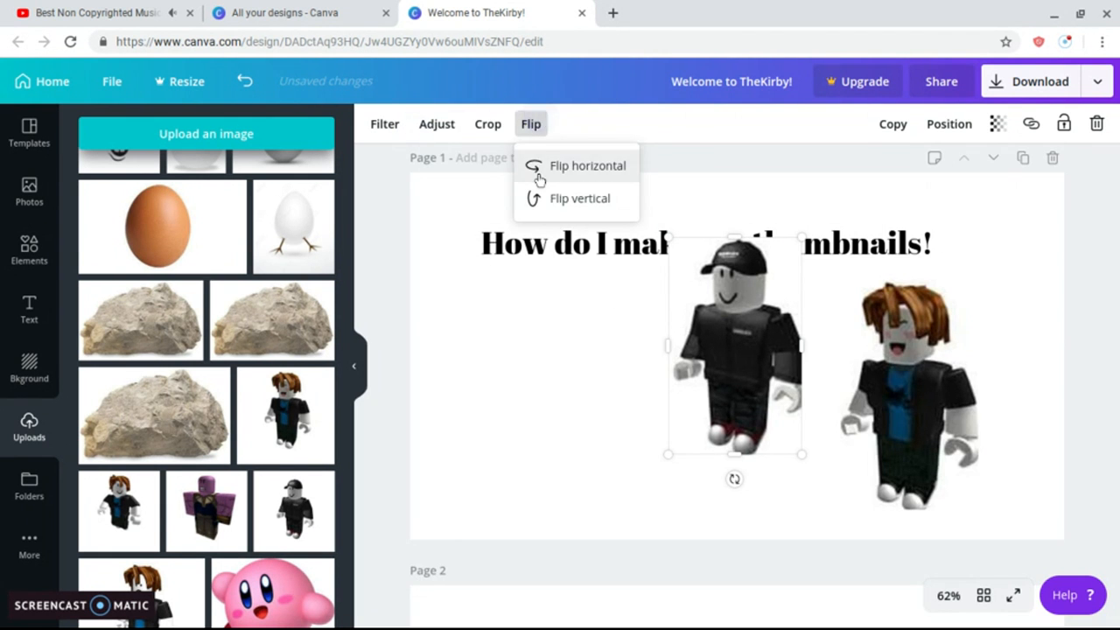
Flip the capped figure horizontally and delete the accidentally added rock image.
left_click(535, 168)
left_click(297, 300)
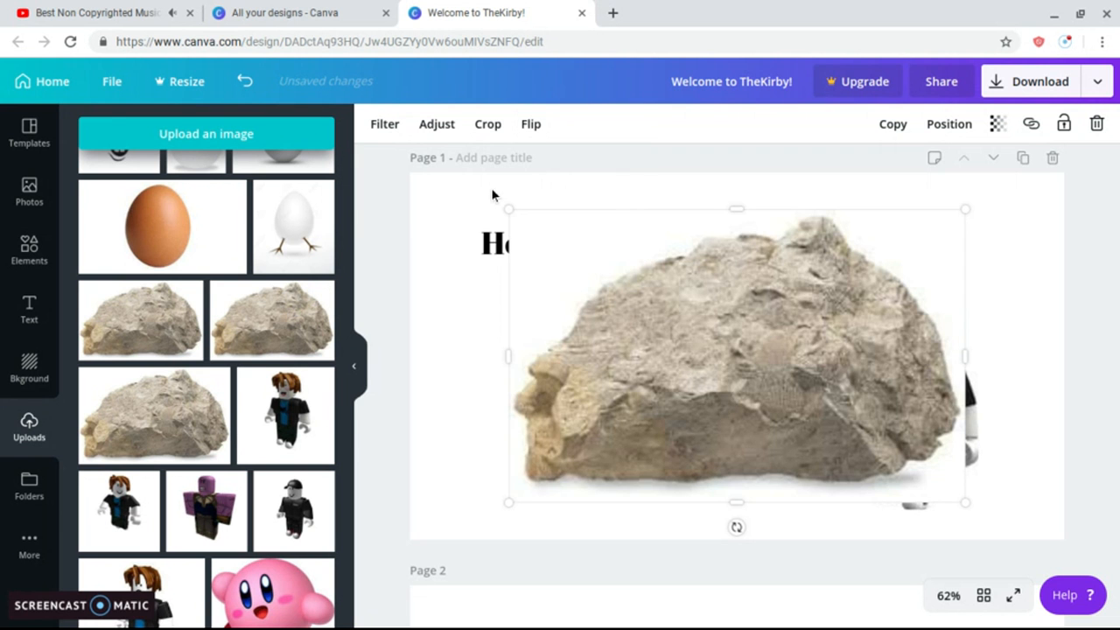
left_click_drag(600, 251, 478, 250)
key("Delete")
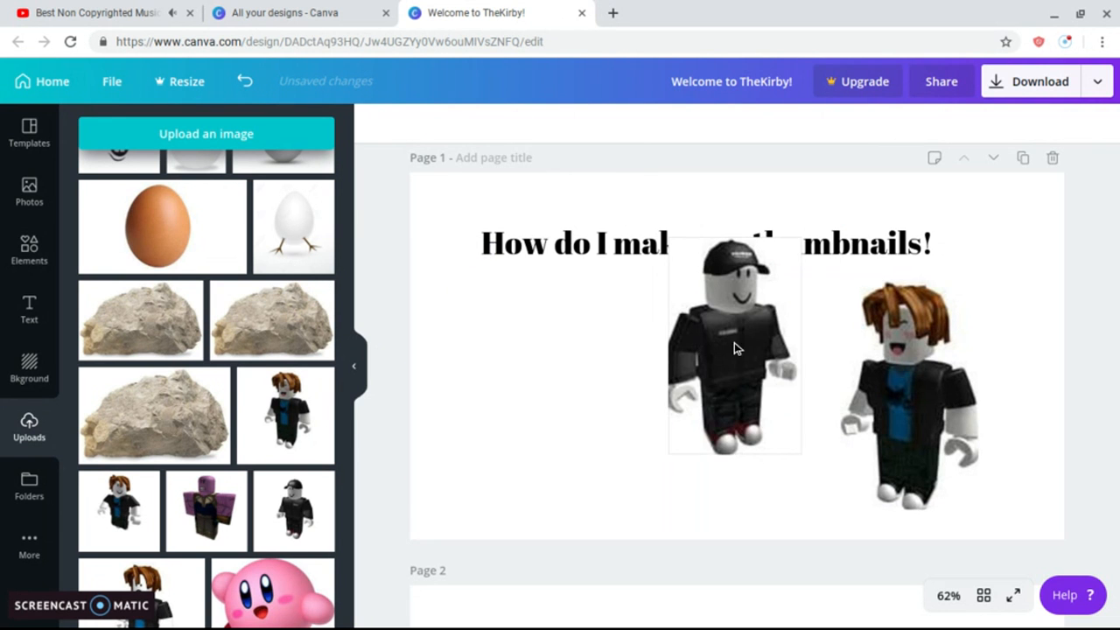
Move the capped figure left and enlarge it, nudging the brown-haired figure left.
left_click_drag(735, 348, 540, 388)
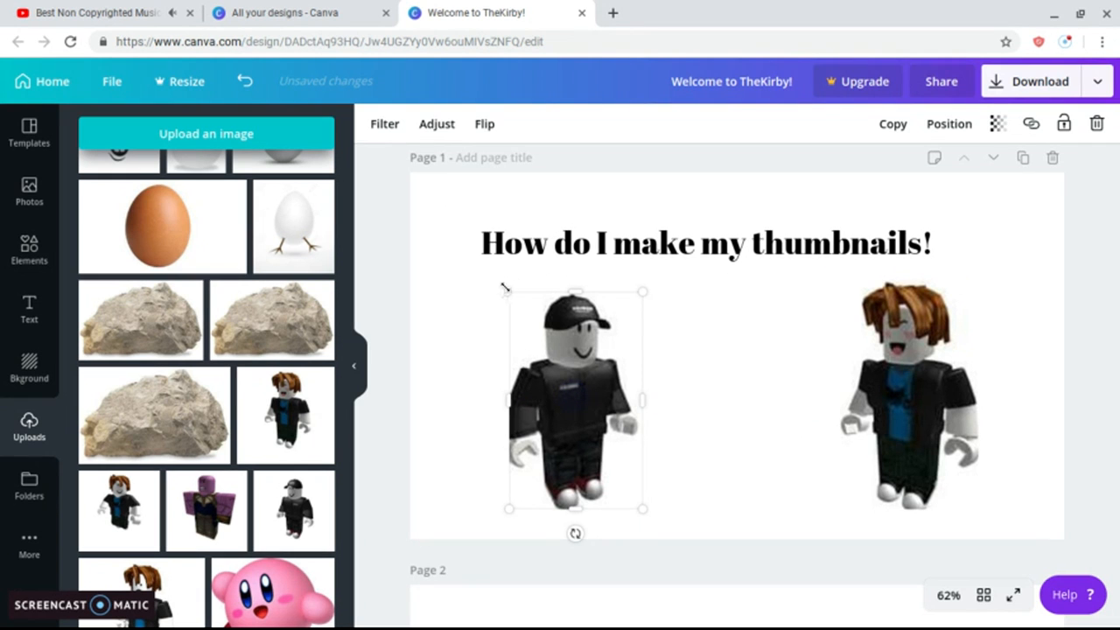
left_click_drag(505, 287, 497, 283)
left_click_drag(952, 369, 929, 369)
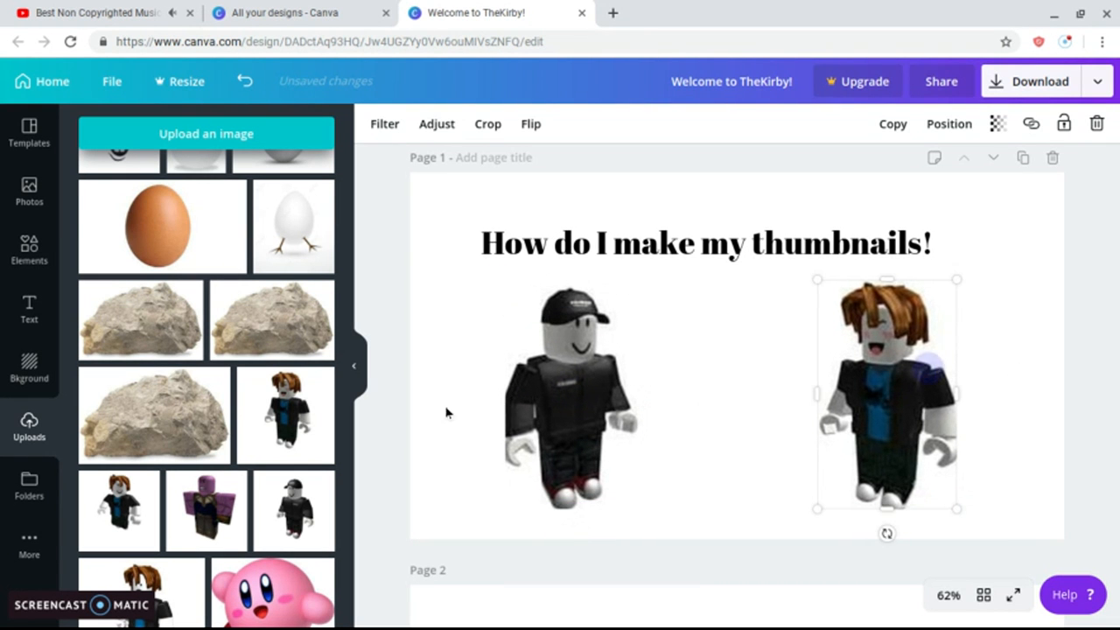
left_click(394, 442)
Add the pixel speech bubble, shrink it, and place it under the heading between the characters.
scroll(328, 465, "down", 4)
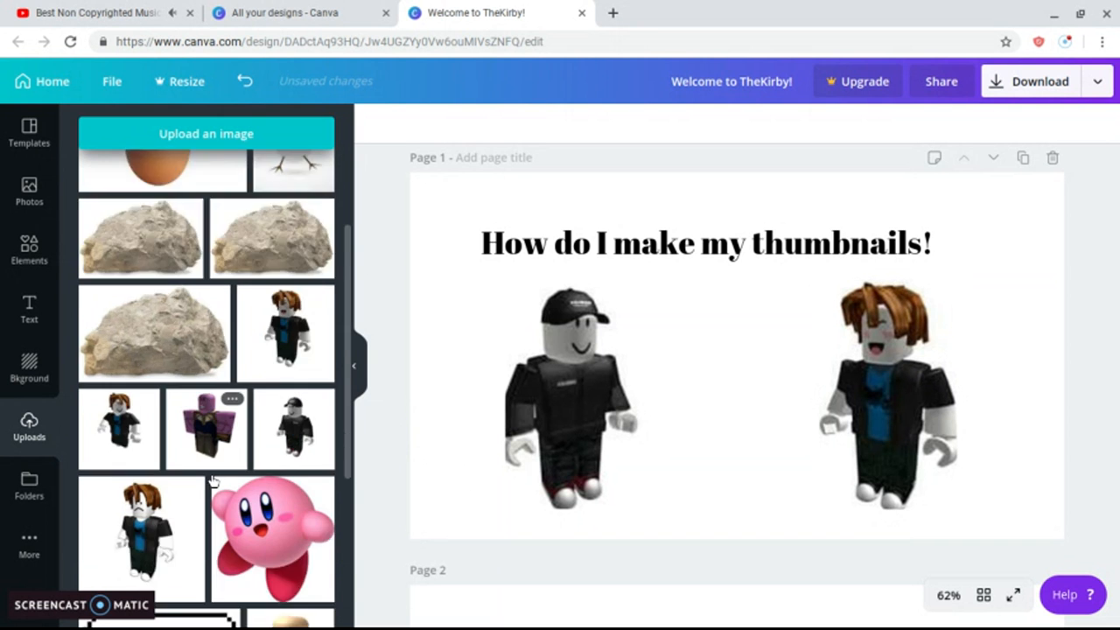
scroll(213, 480, "up", 3)
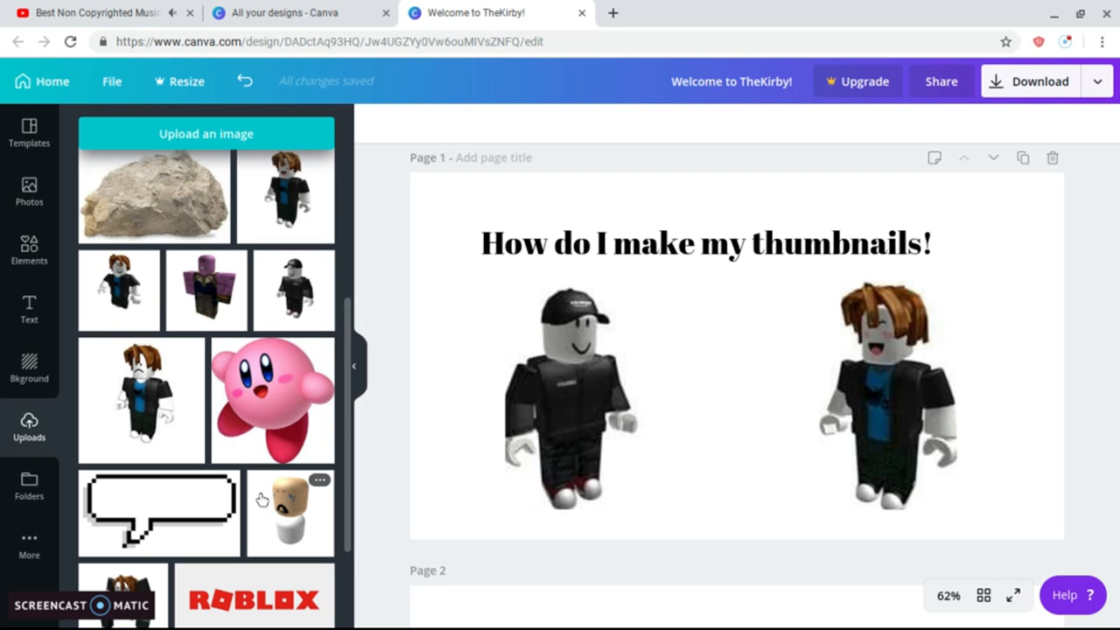
left_click(213, 501)
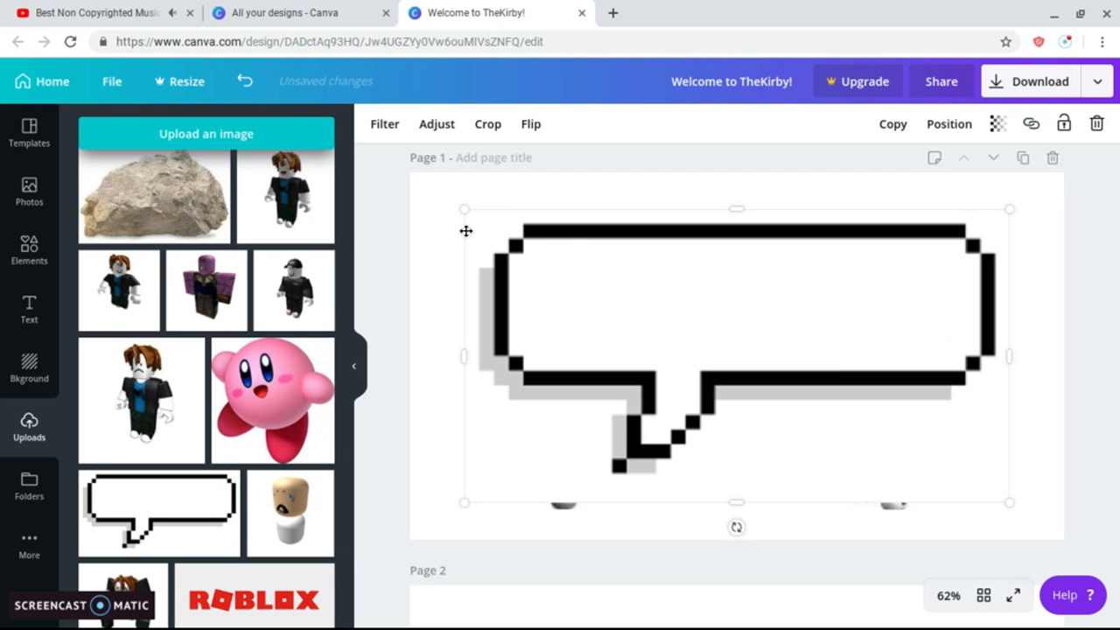
left_click_drag(463, 205, 758, 432)
left_click_drag(933, 413, 771, 301)
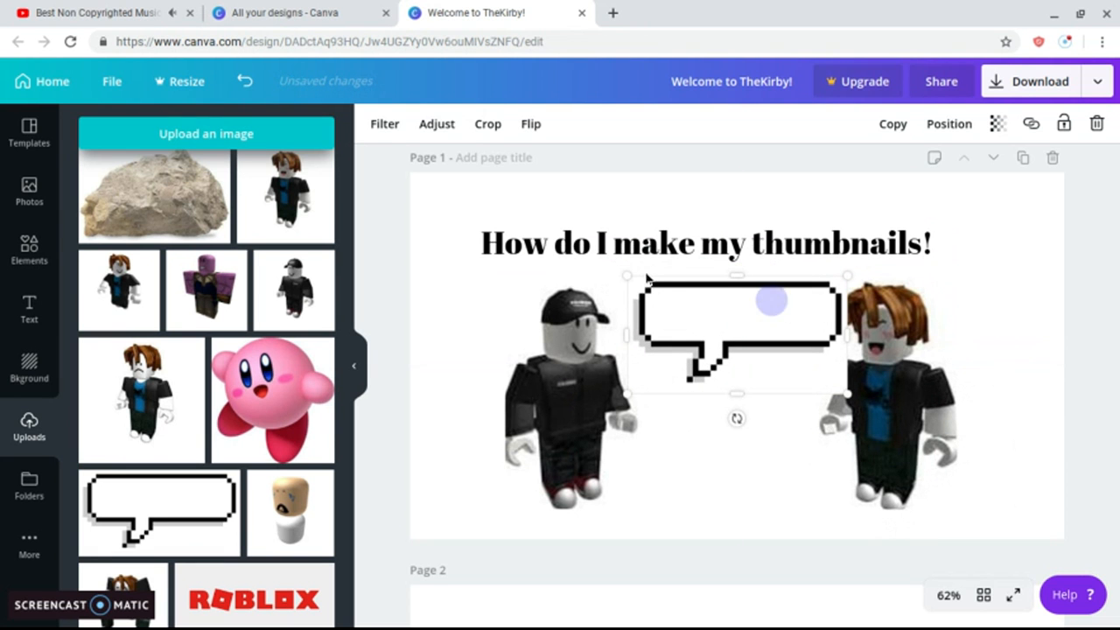
mouse_move(634, 277)
left_mouse_down()
mouse_move(669, 301)
mouse_move(649, 283)
left_mouse_up()
mouse_move(668, 295)
left_mouse_down()
mouse_move(701, 292)
mouse_move(677, 286)
left_mouse_up()
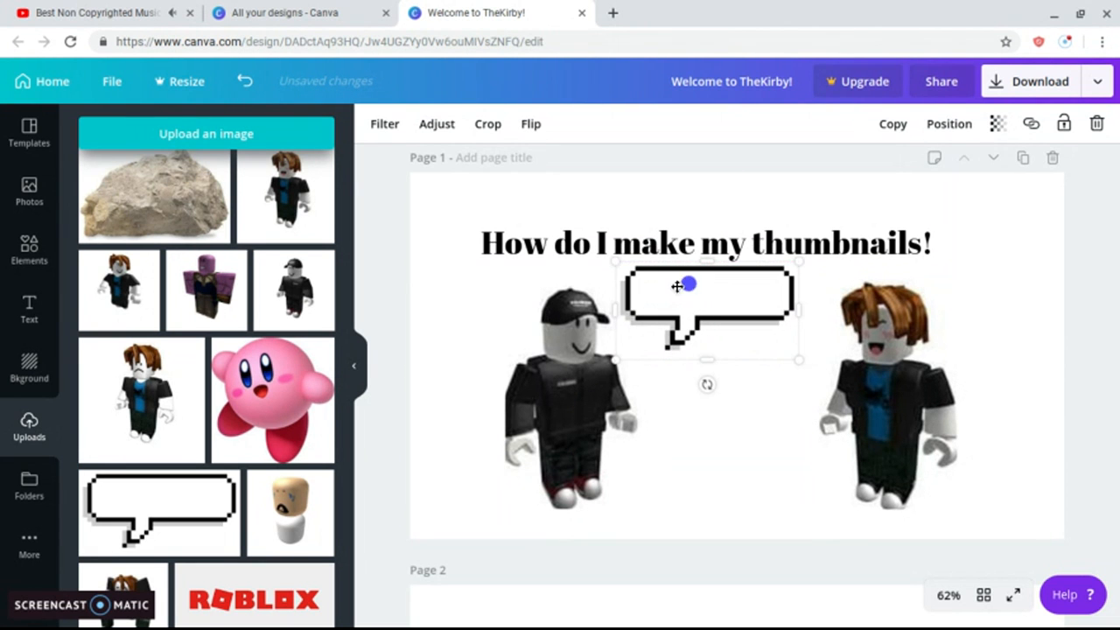
Delete an extra capped figure that was added by mistake.
left_click(325, 295)
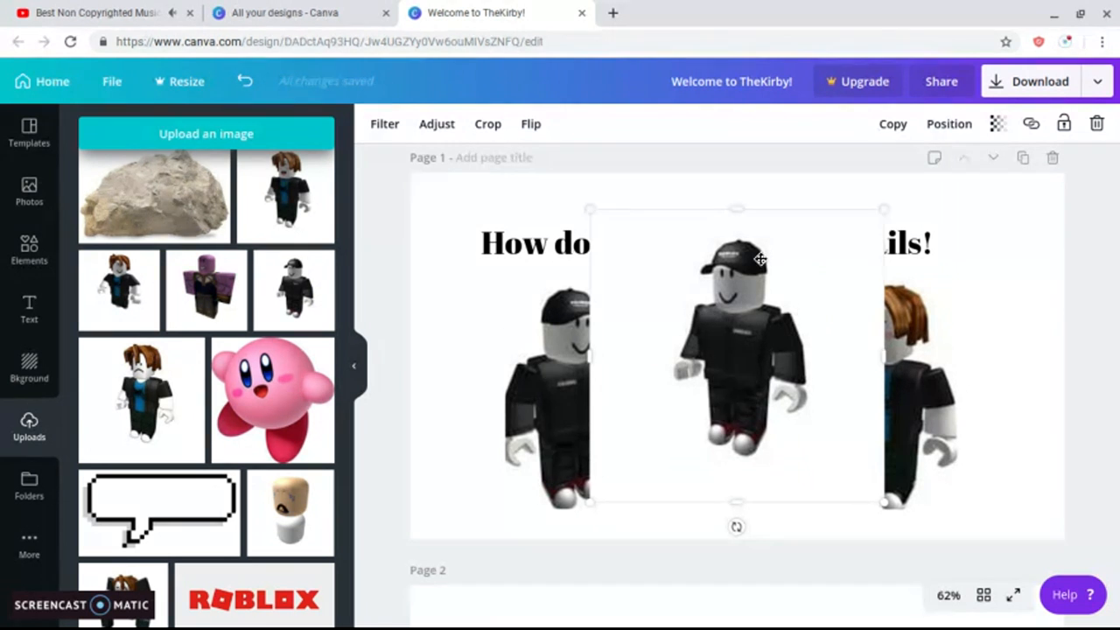
left_click_drag(760, 261, 760, 261)
key("Delete")
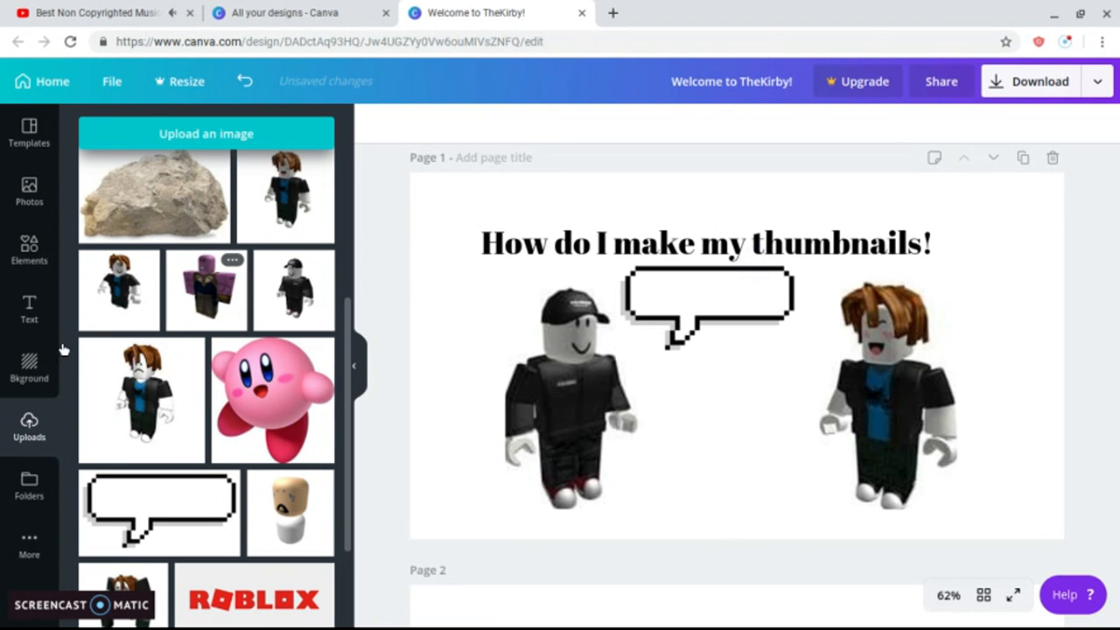
Add a heading reading 'Awesome!', shrink it to size 33, and place it inside the speech bubble.
left_click(13, 317)
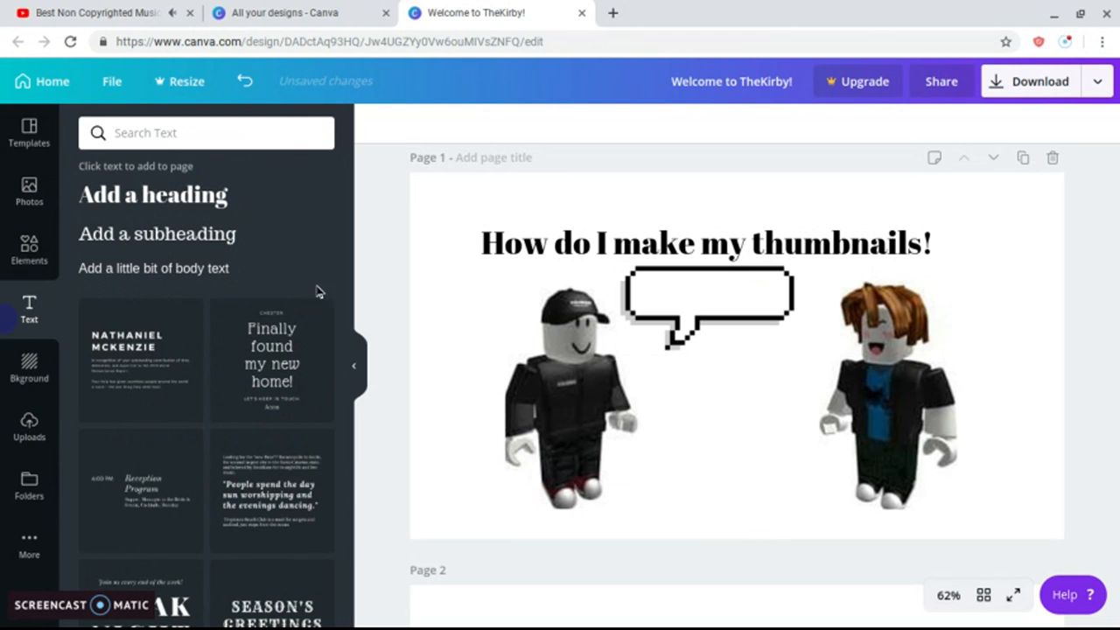
left_click(185, 210)
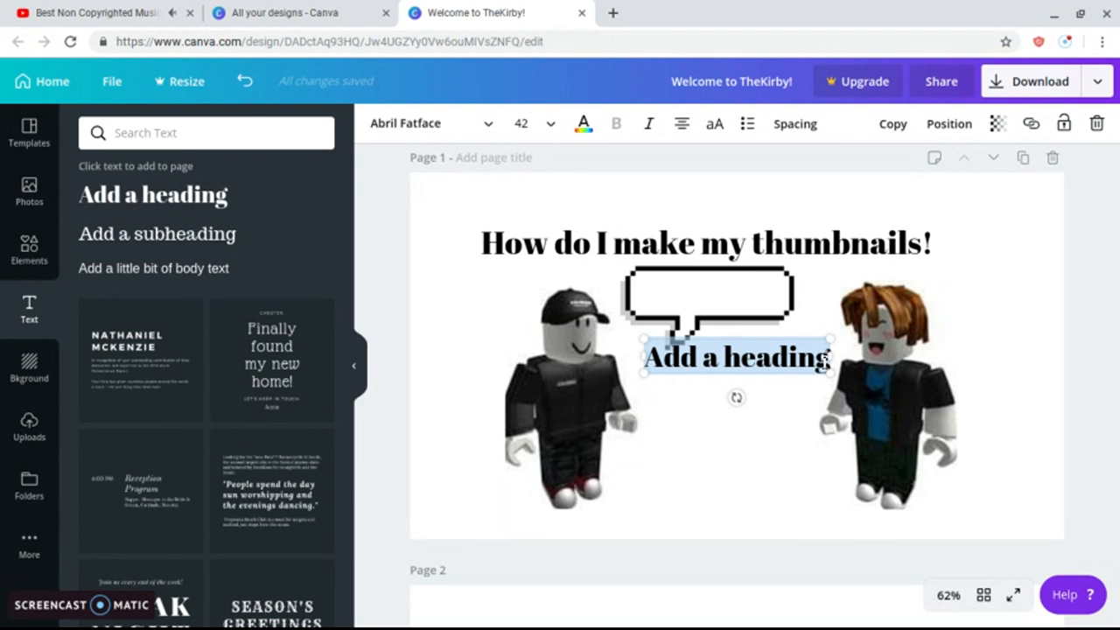
left_click(825, 361)
key("BackSpace")
key("BackSpace")
key("BackSpace")
key("BackSpace")
key("BackSpace")
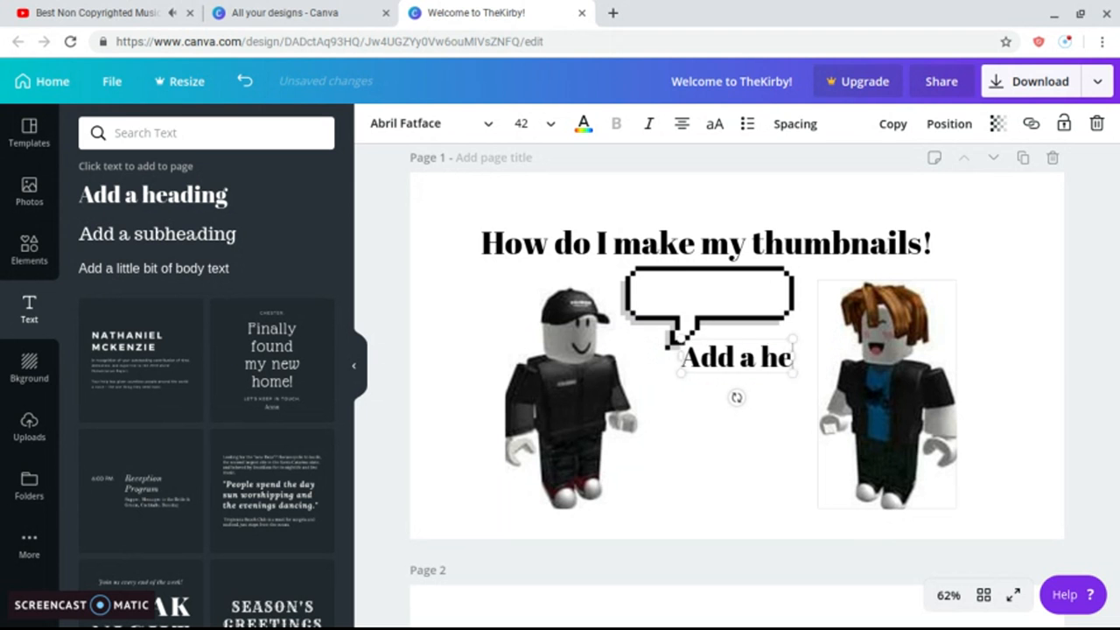
key("BackSpace")
key("BackSpace")
key("BackSpace")
key("BackSpace")
key("BackSpace")
key("BackSpace")
key("BackSpace")
key("BackSpace")
type("Awesome!")
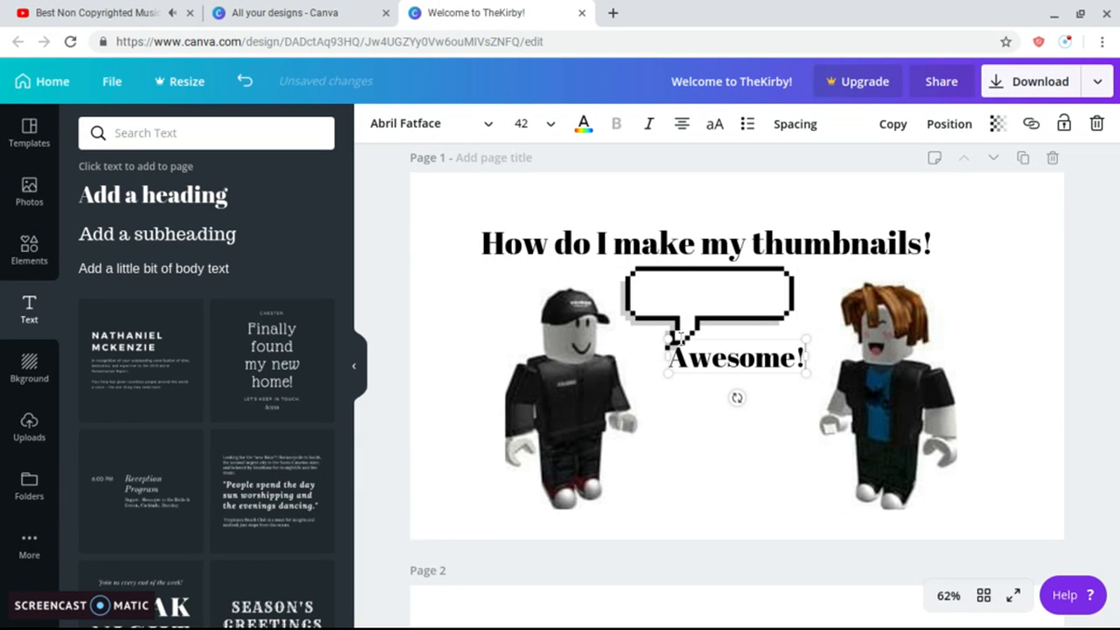
left_click_drag(668, 338, 699, 302)
left_click(397, 342)
left_click(366, 269)
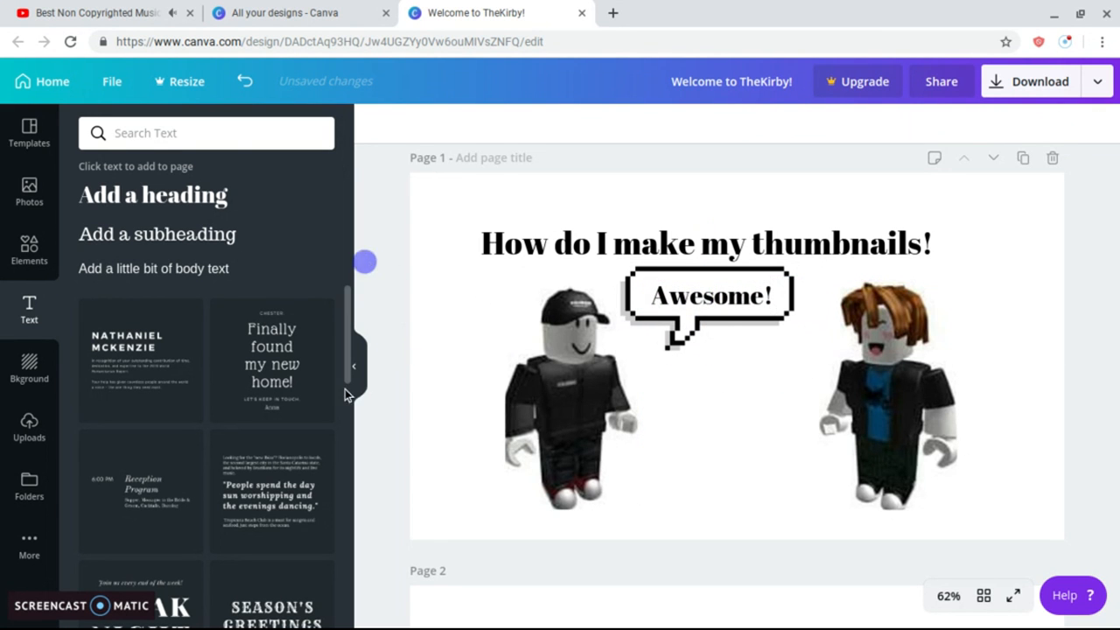
Open the Photos panel and replace the URL with a message about other YouTubers inspiring thumbnails.
left_click(12, 196)
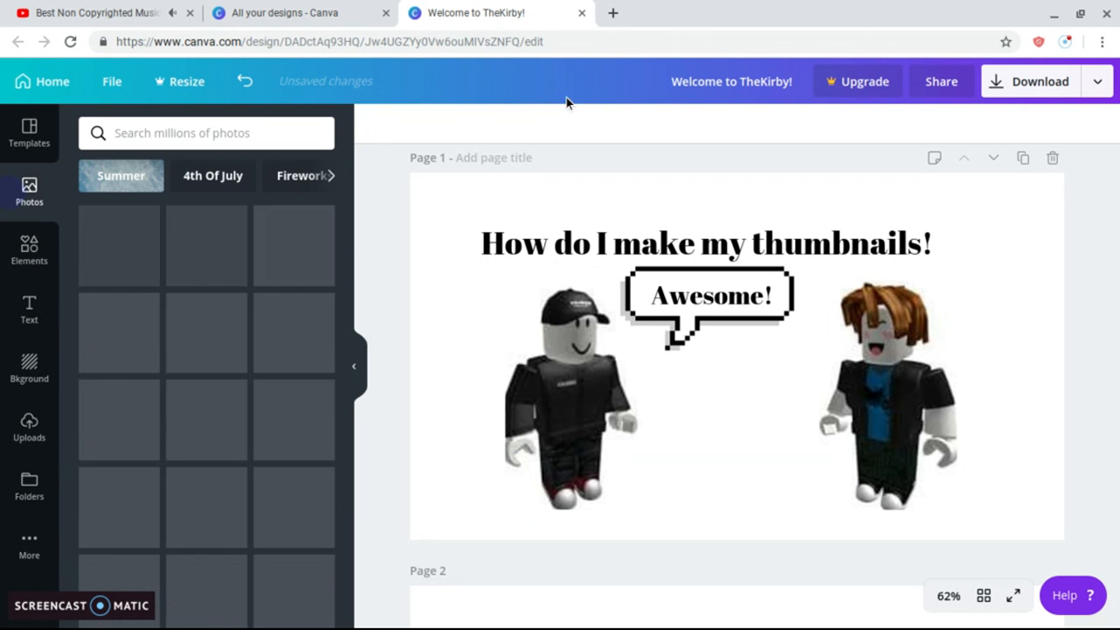
left_click(538, 41)
key("BackSpace")
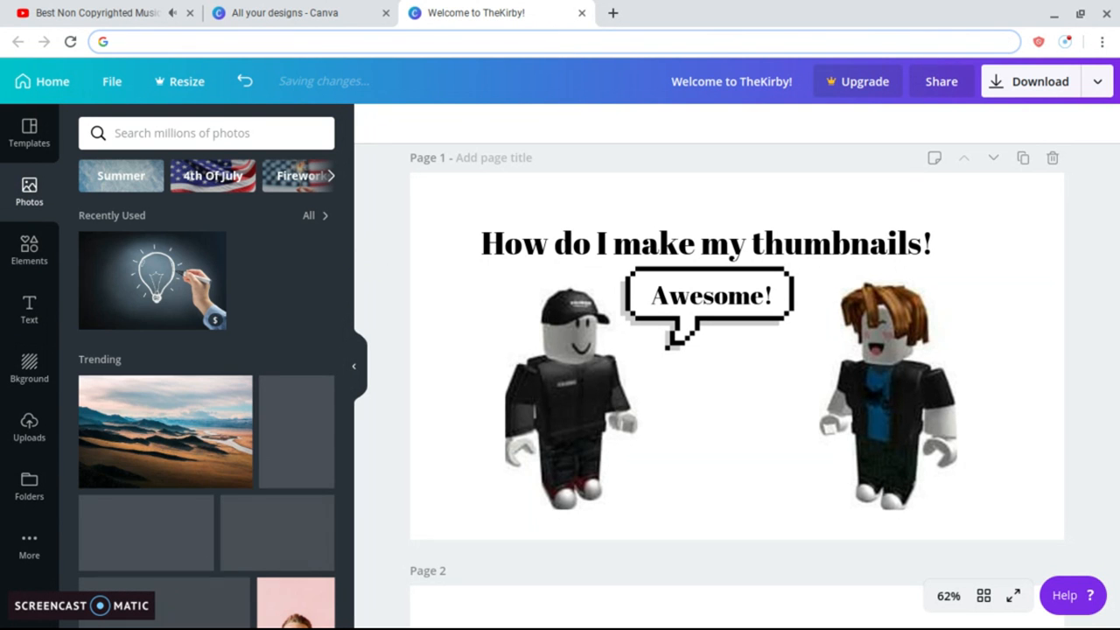
type("I us")
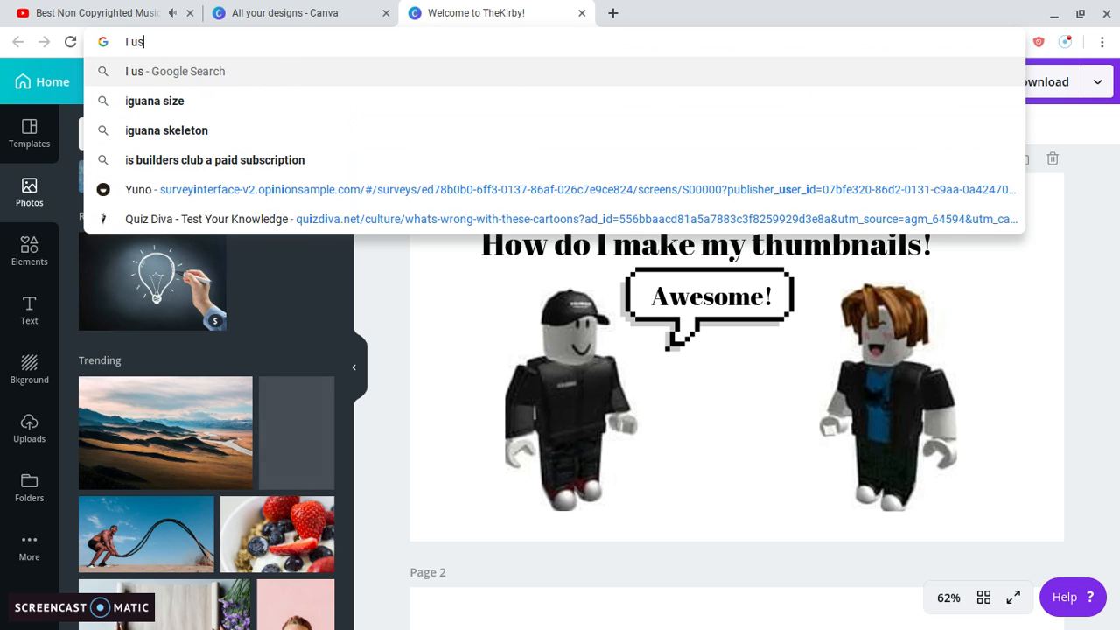
type("e Ca")
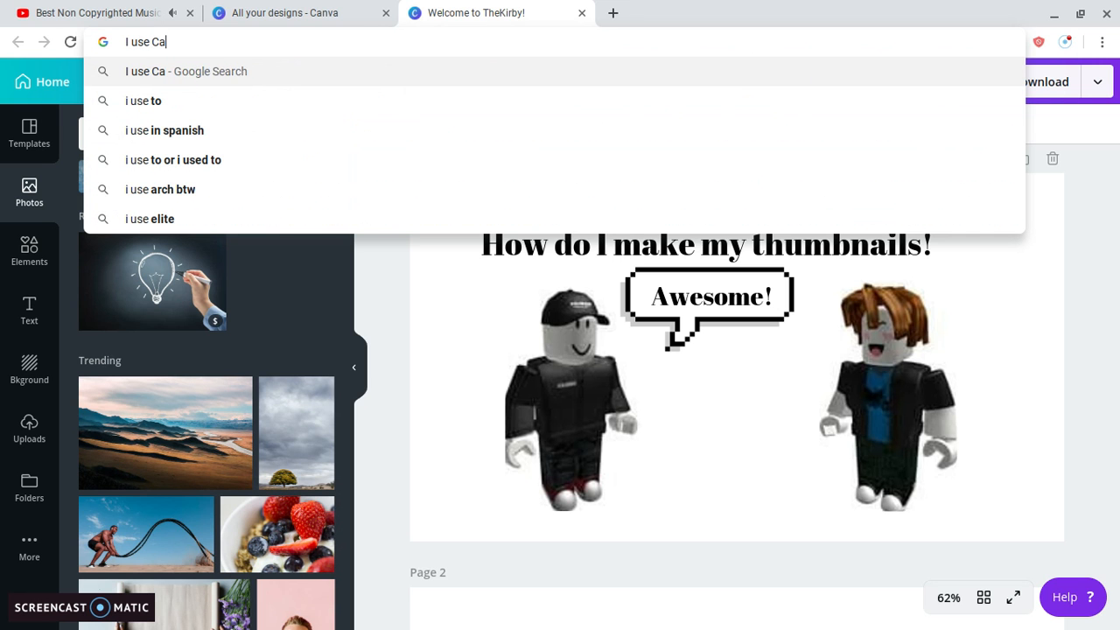
key("BackSpace")
key("BackSpace")
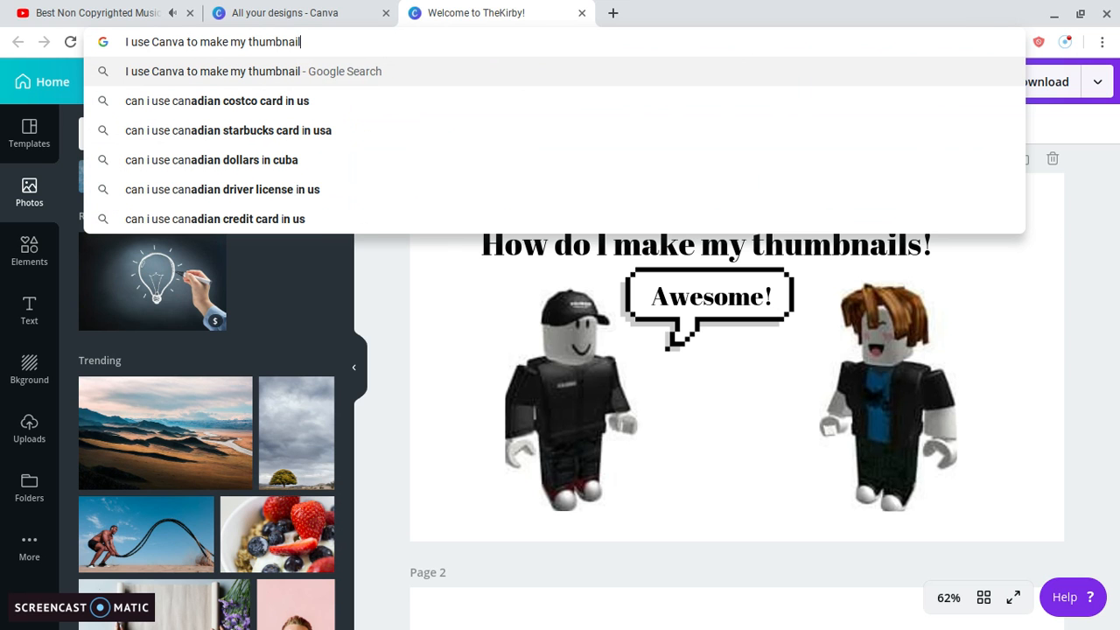
key("BackSpace")
key("BackSpace")
key("BackSpace")
key("BackSpace")
key("BackSpace")
key("BackSpace")
key("BackSpace")
key("BackSpace")
key("BackSpace")
key("BackSpace")
key("BackSpace")
key("BackSpace")
key("BackSpace")
key("BackSpace")
key("BackSpace")
key("BackSpace")
key("BackSpace")
key("BackSpace")
key("BackSpace")
key("BackSpace")
key("BackSpace")
key("BackSpace")
key("BackSpace")
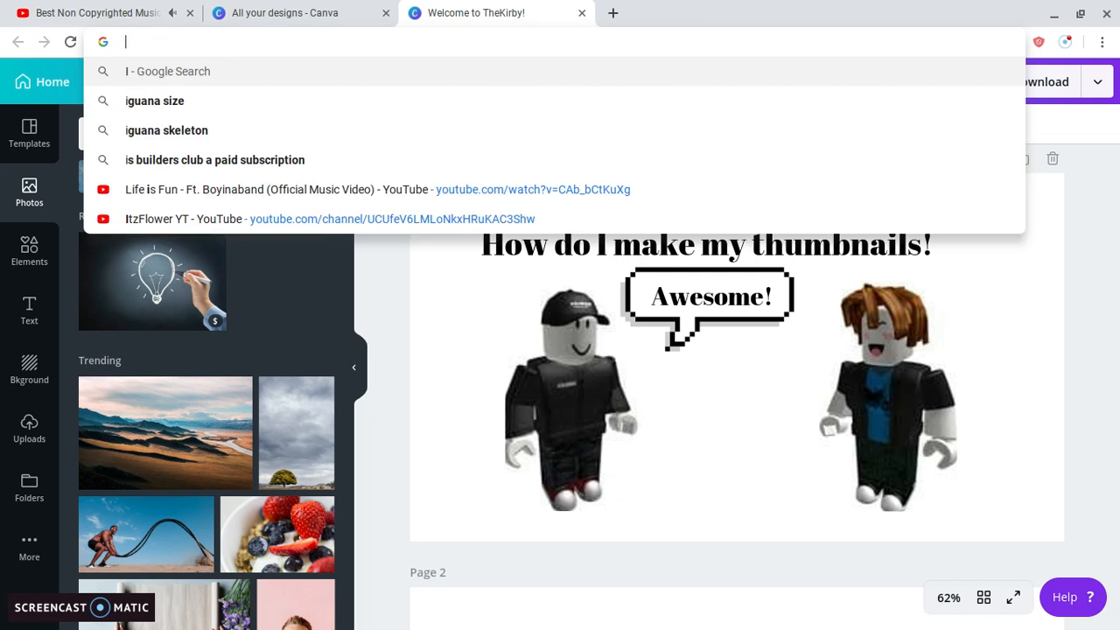
type("other yout")
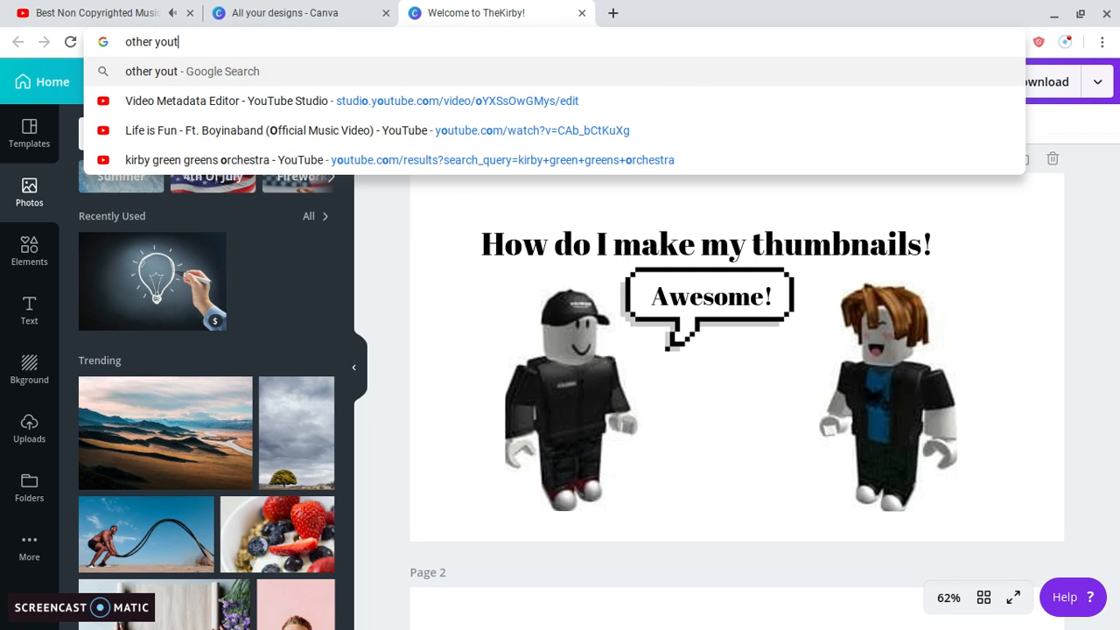
type("uber")
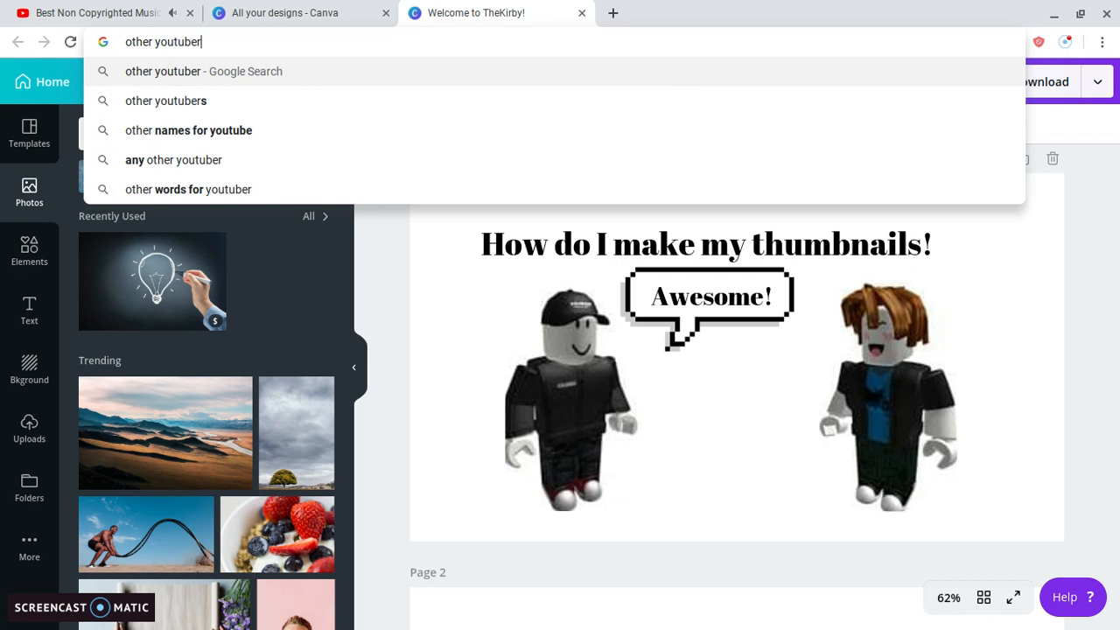
type(" =s insi")
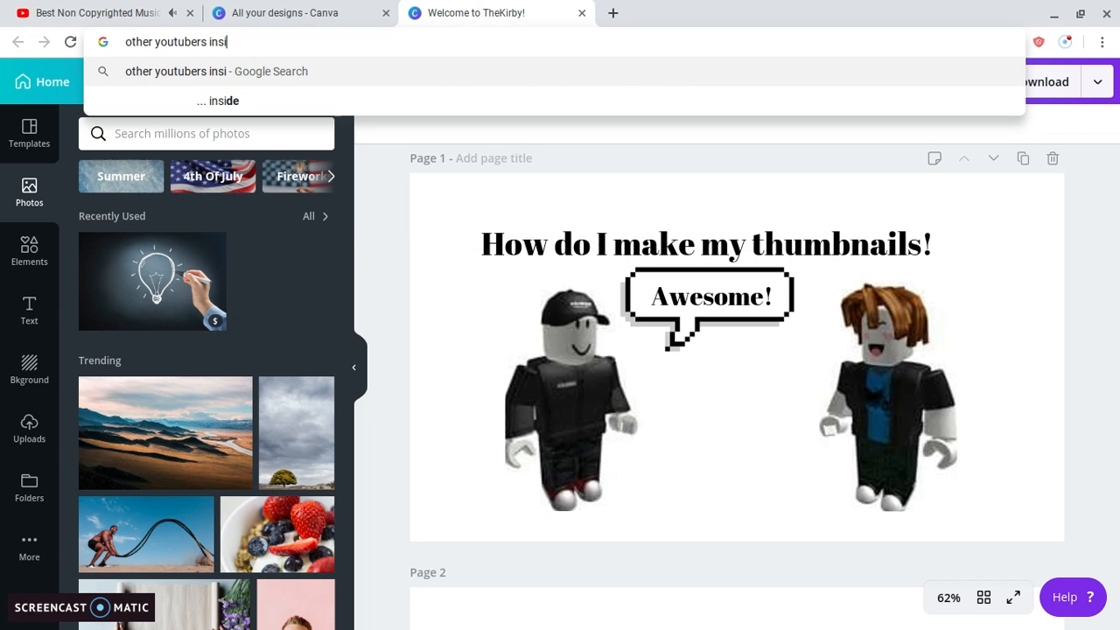
type("pired me")
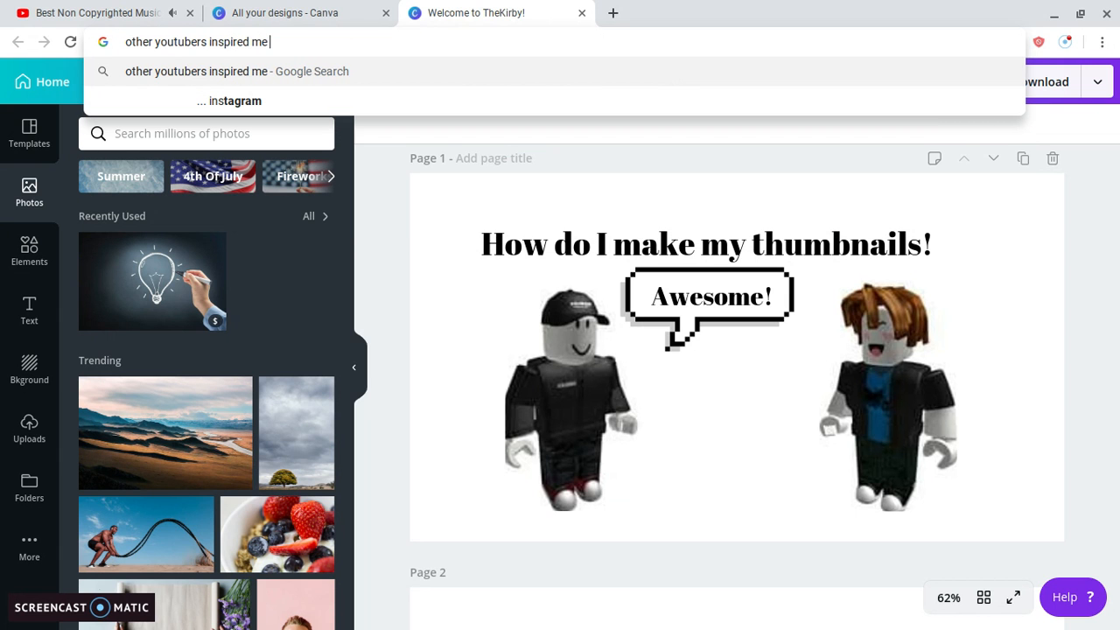
type(" to make")
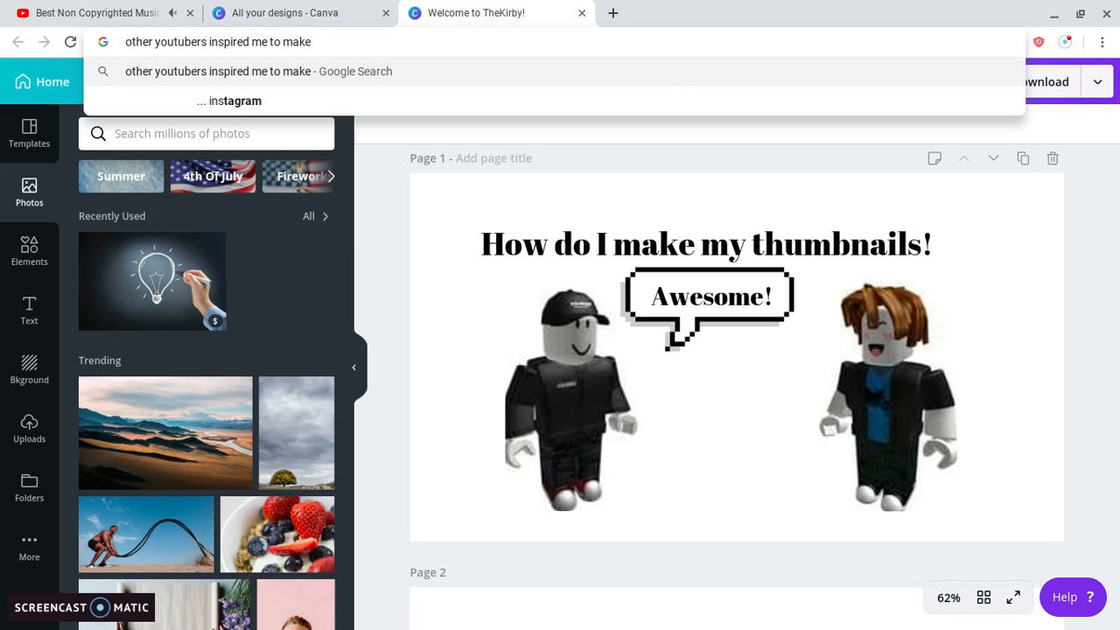
type(" thumbnails")
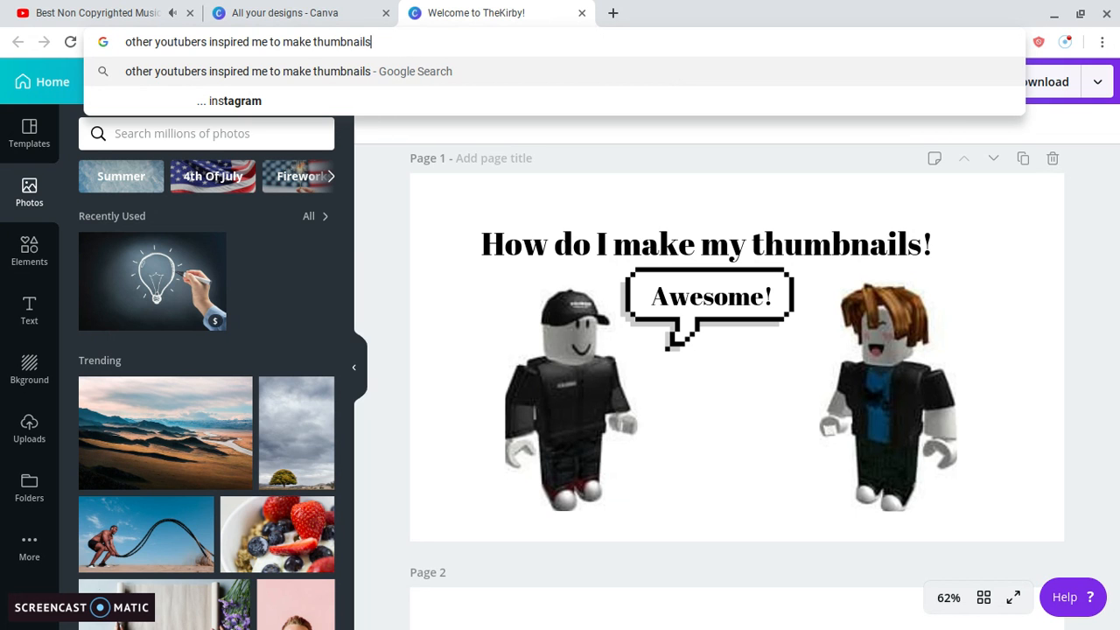
Replace the address-bar message with 'I hope you guys do thw sam'.
key("BackSpace")
key("BackSpace")
key("BackSpace")
key("BackSpace")
key("BackSpace")
key("BackSpace")
key("BackSpace")
key("BackSpace")
key("BackSpace")
key("BackSpace")
key("BackSpace")
key("BackSpace")
key("BackSpace")
key("BackSpace")
key("BackSpace")
key("BackSpace")
key("BackSpace")
key("BackSpace")
key("BackSpace")
key("BackSpace")
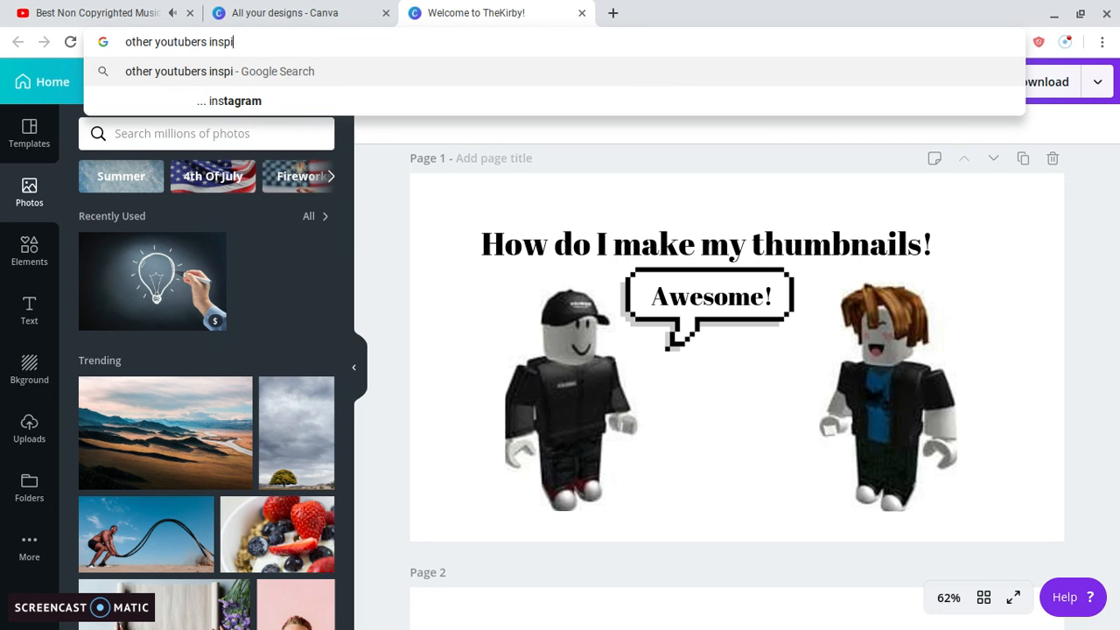
key("BackSpace")
key("BackSpace")
key("BackSpace")
key("BackSpace")
key("BackSpace")
key("BackSpace")
key("BackSpace")
key("BackSpace")
key("BackSpace")
key("BackSpace")
key("BackSpace")
key("BackSpace")
type("I hopw")
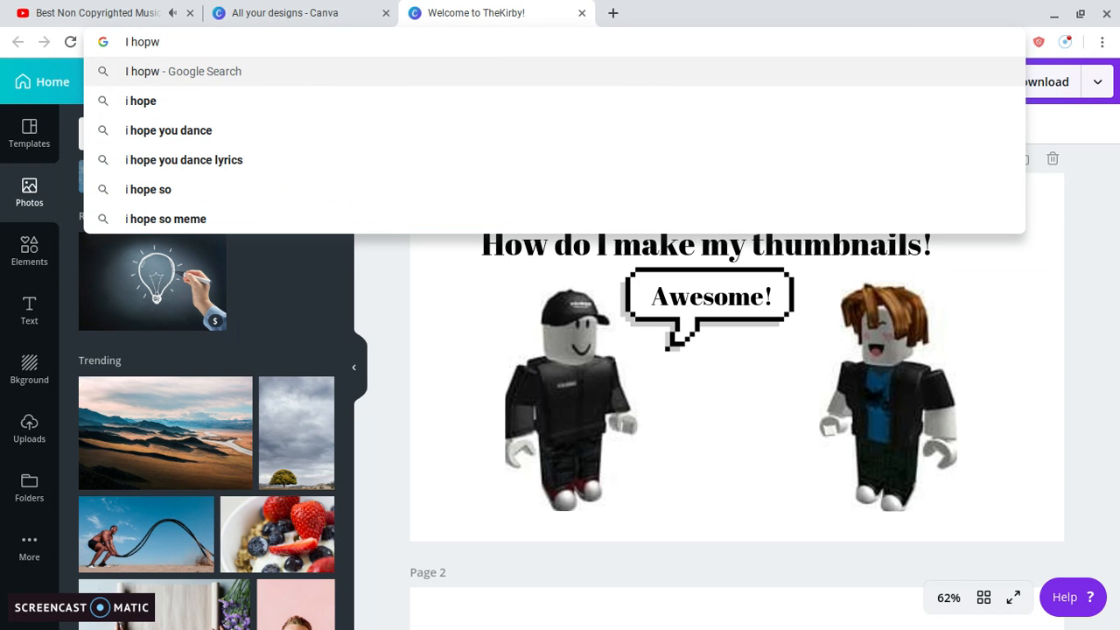
key("BackSpace")
type("e you ")
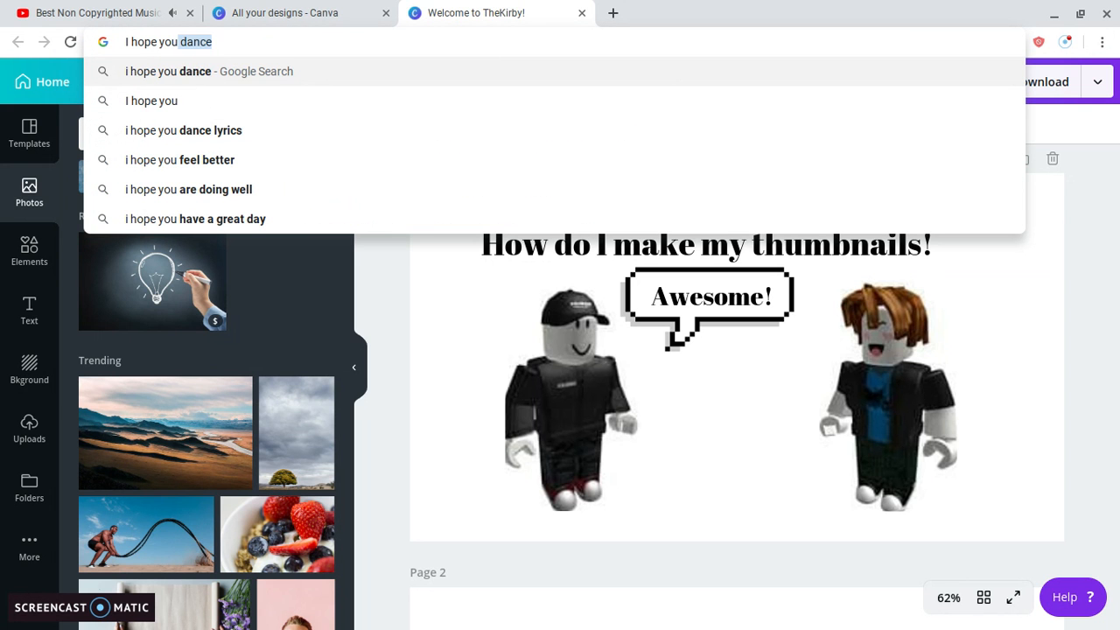
type("guys do thw s")
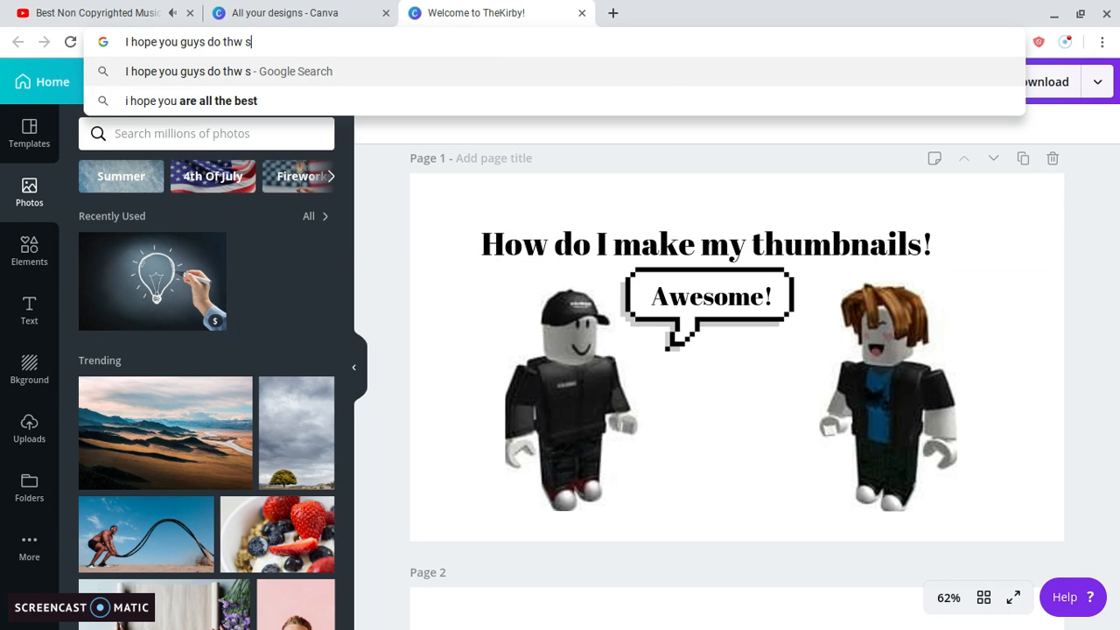
key("BackSpace")
key("BackSpace")
key("BackSpace")
type("e sam")
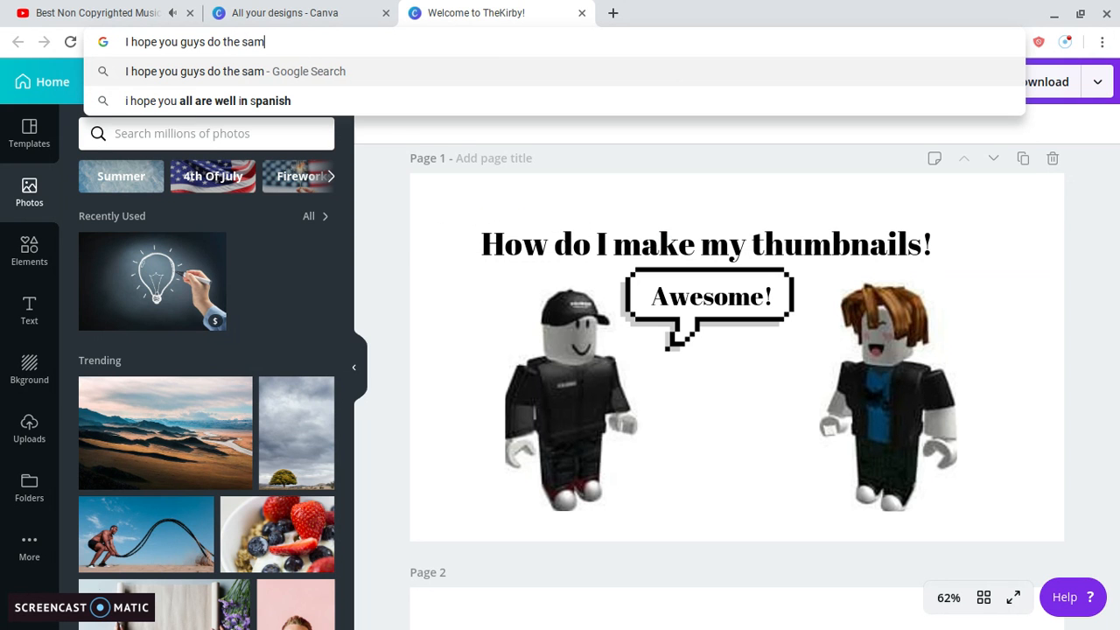
Replace the message with 'this website is free', then finally 'see yah!'.
key("BackSpace")
key("BackSpace")
key("BackSpace")
key("BackSpace")
key("BackSpace")
key("BackSpace")
key("BackSpace")
key("BackSpace")
key("BackSpace")
key("BackSpace")
key("BackSpace")
key("BackSpace")
key("BackSpace")
key("BackSpace")
key("BackSpace")
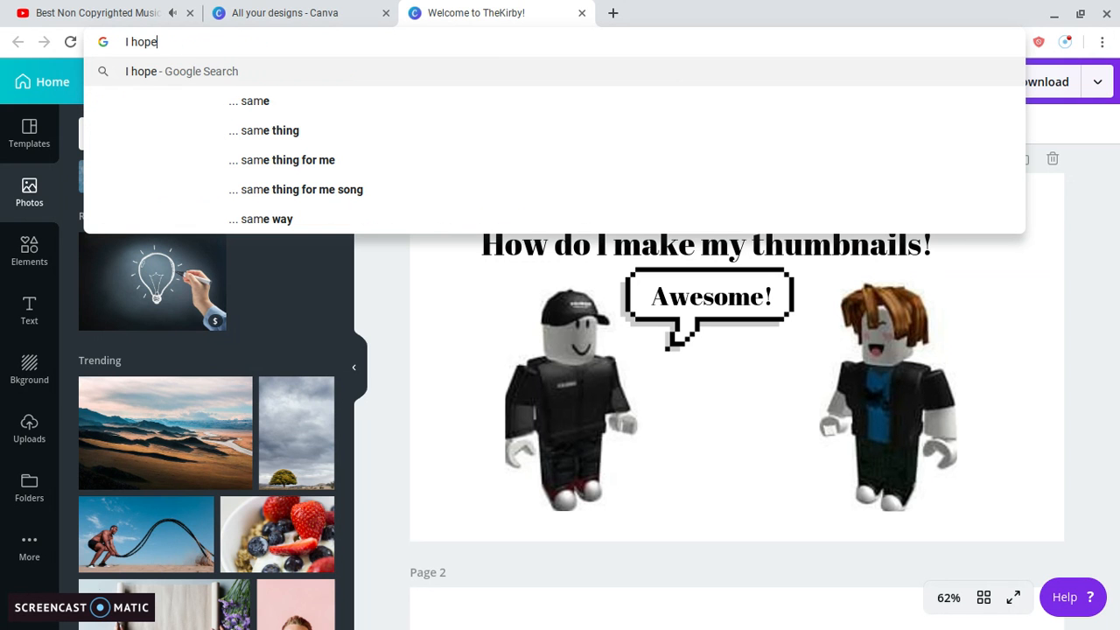
key("BackSpace")
key("BackSpace")
key("BackSpace")
key("BackSpace")
key("BackSpace")
key("BackSpace")
type("this web")
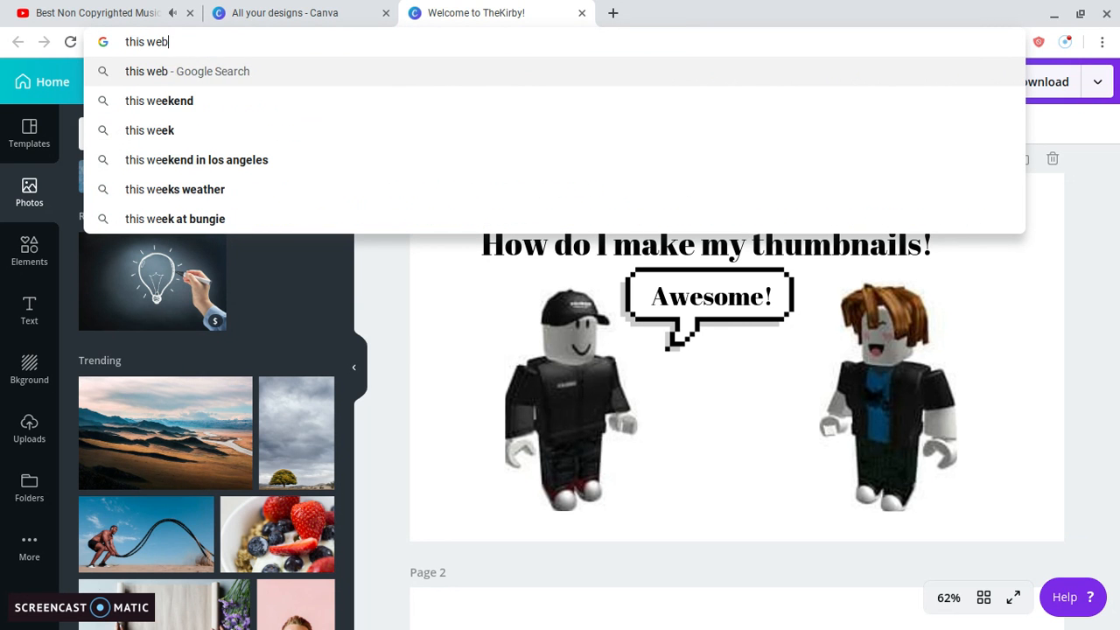
type("site is free")
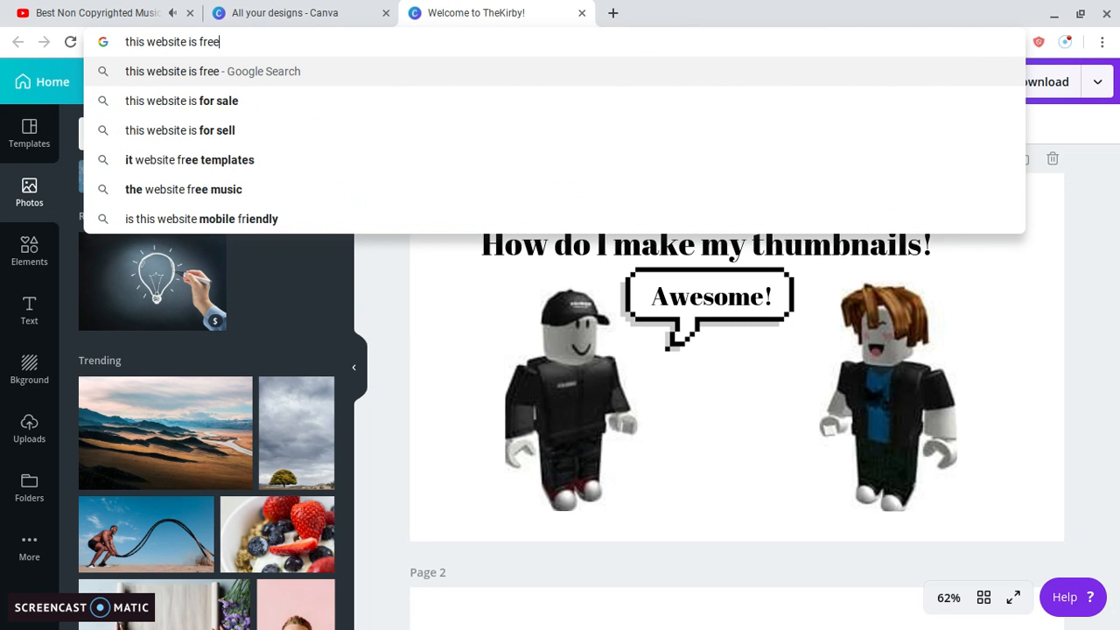
key("BackSpace")
key("BackSpace")
key("BackSpace")
key("BackSpace")
key("BackSpace")
key("BackSpace")
key("BackSpace")
key("BackSpace")
key("BackSpace")
key("BackSpace")
key("BackSpace")
key("BackSpace")
key("BackSpace")
key("BackSpace")
key("BackSpace")
key("BackSpace")
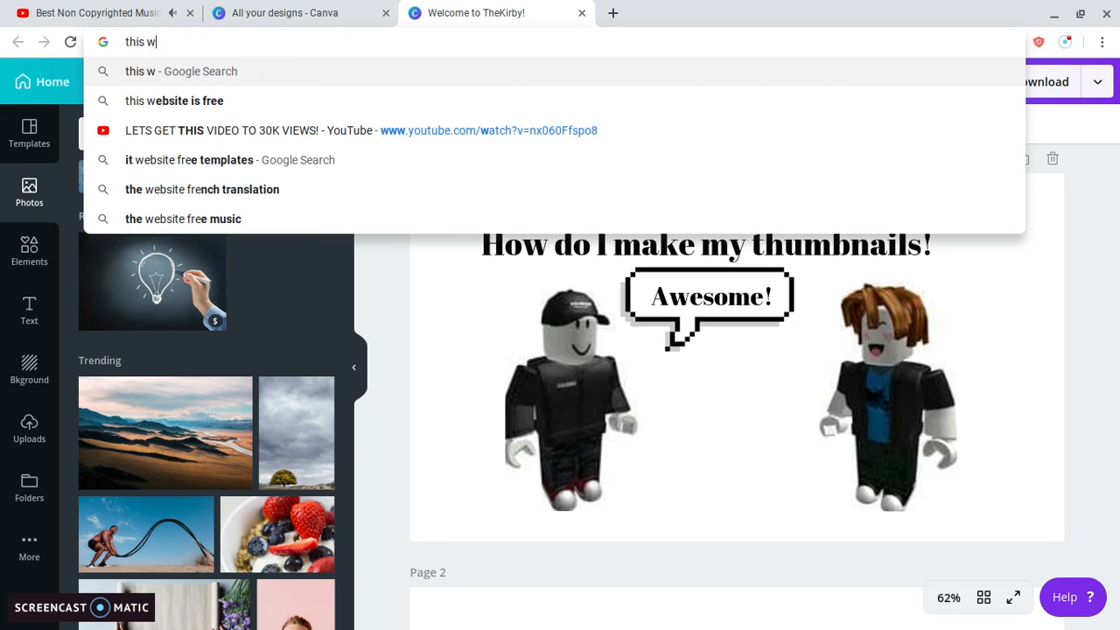
type("see yah")
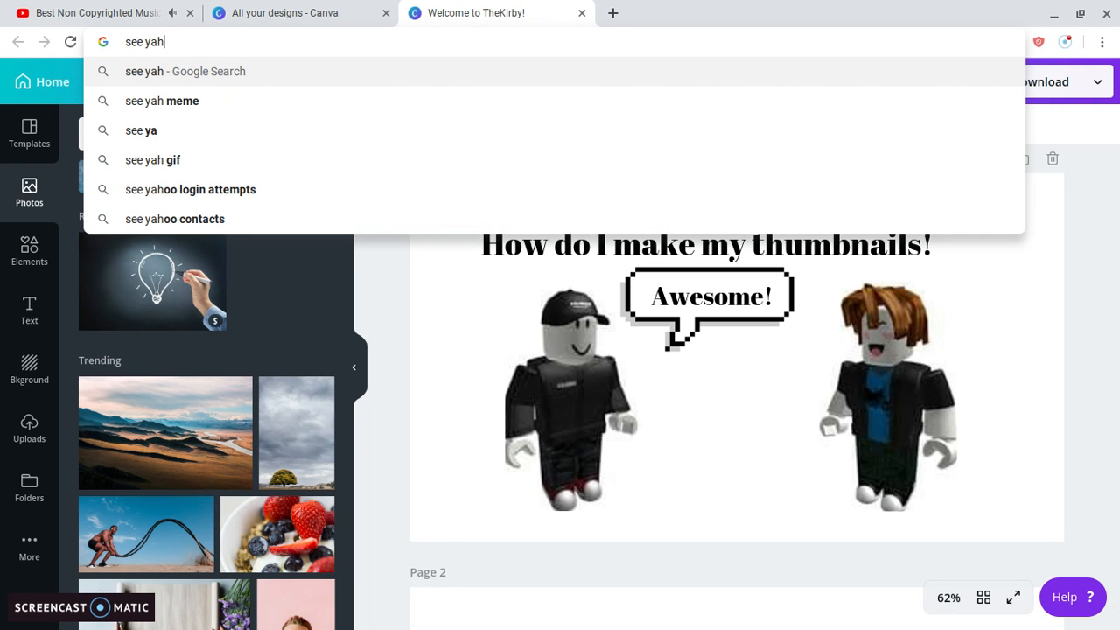
type("!")
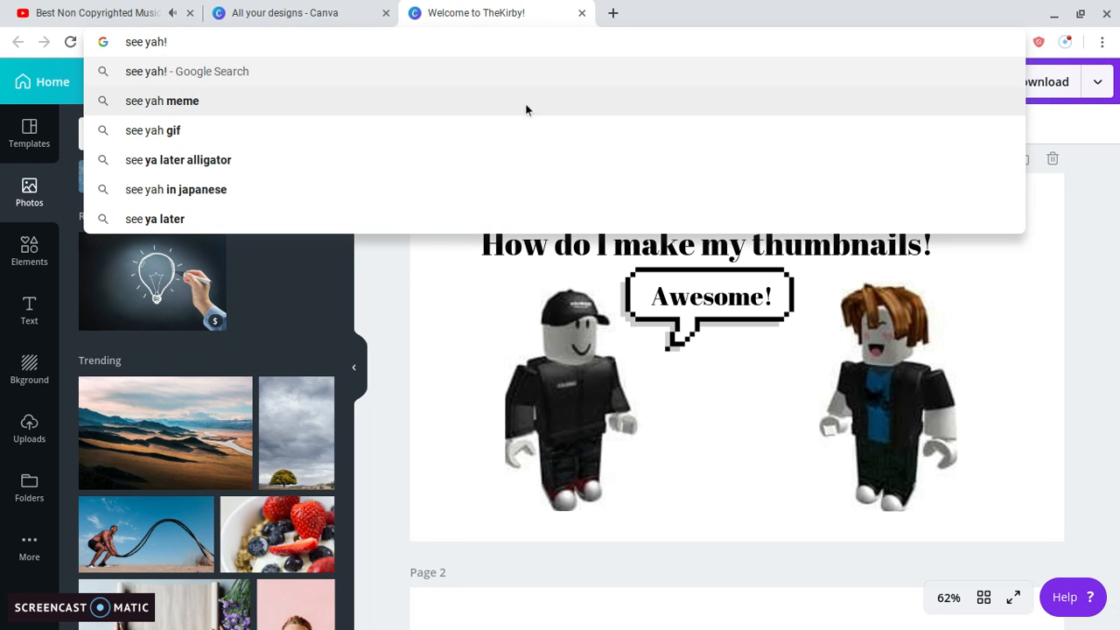